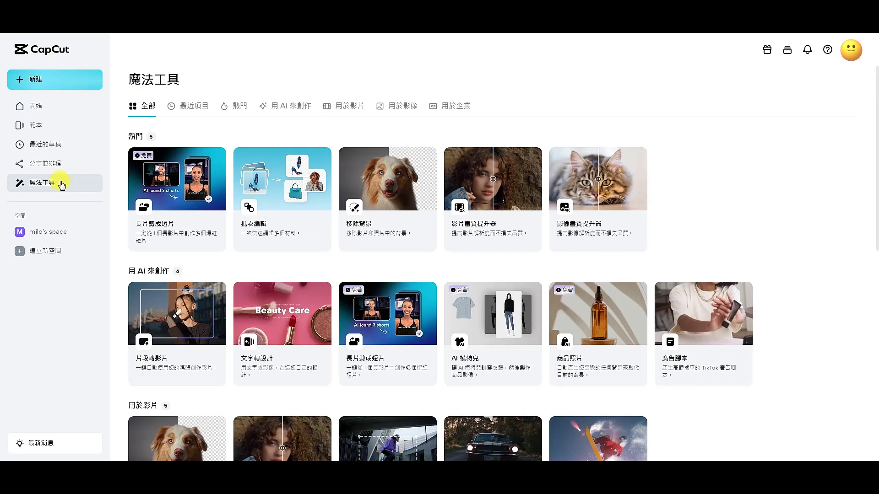
Step: Open the image quality enhancer (影像畫質提升器) from the image tools and upload the local picture medi1-1 from the medi_fullbody folder
{"action": "left_click", "coordinate": [414, 110]}
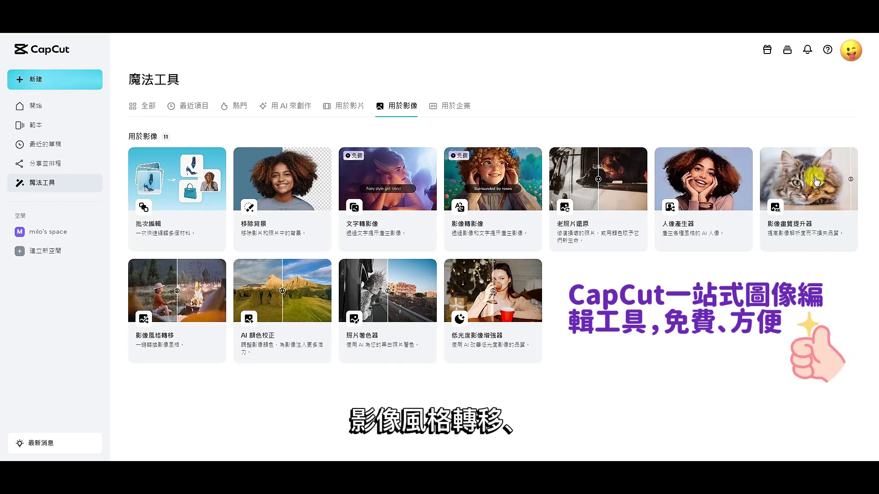
{"action": "left_click", "coordinate": [815, 181]}
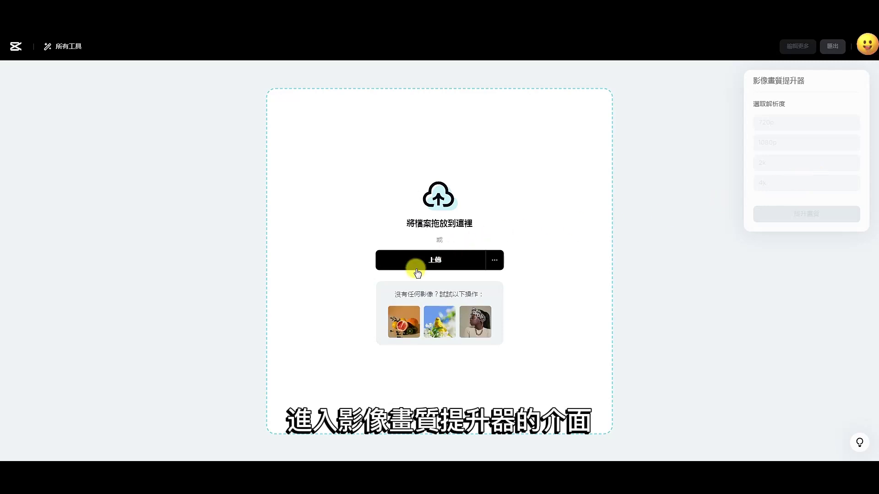
{"action": "left_click", "coordinate": [492, 261]}
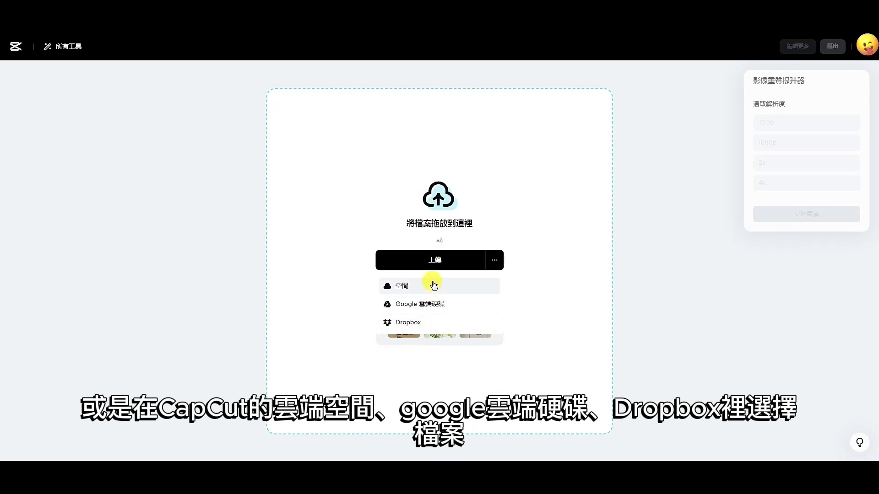
{"action": "left_click", "coordinate": [438, 259]}
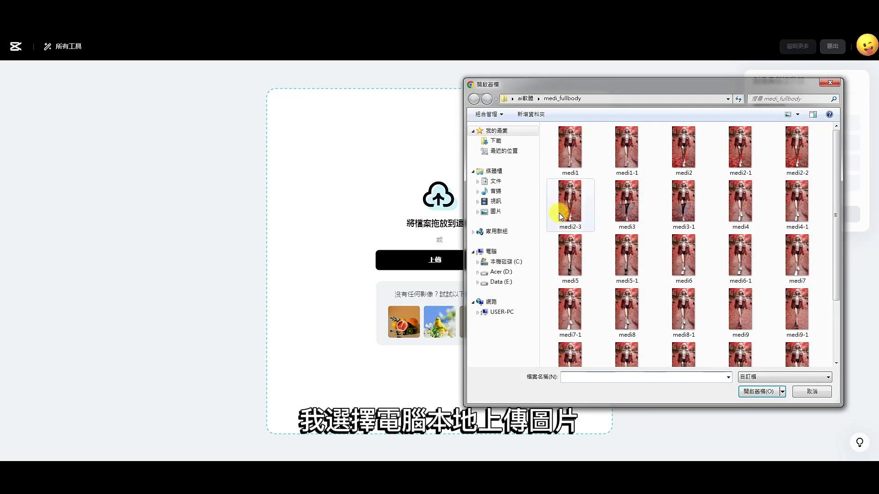
{"action": "left_click", "coordinate": [621, 144]}
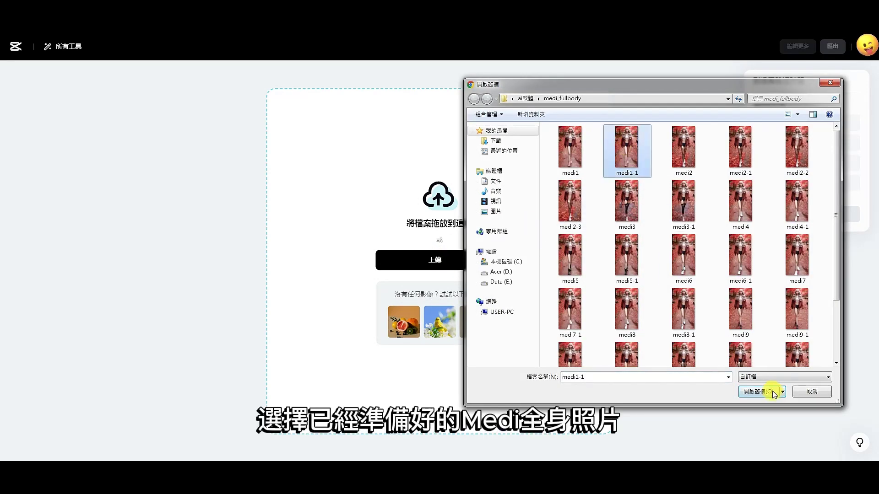
{"action": "left_click", "coordinate": [758, 392]}
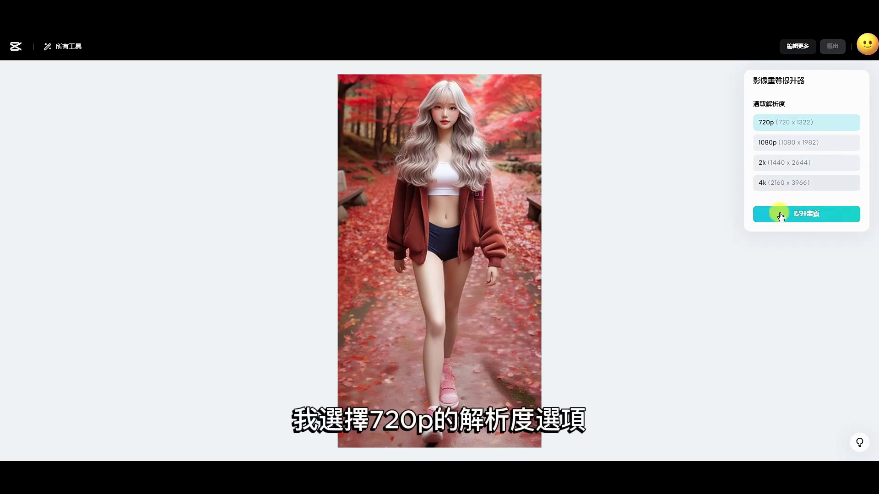
Step: Enhance the uploaded picture at 720p and compare the result with the original
{"action": "left_click", "coordinate": [802, 220]}
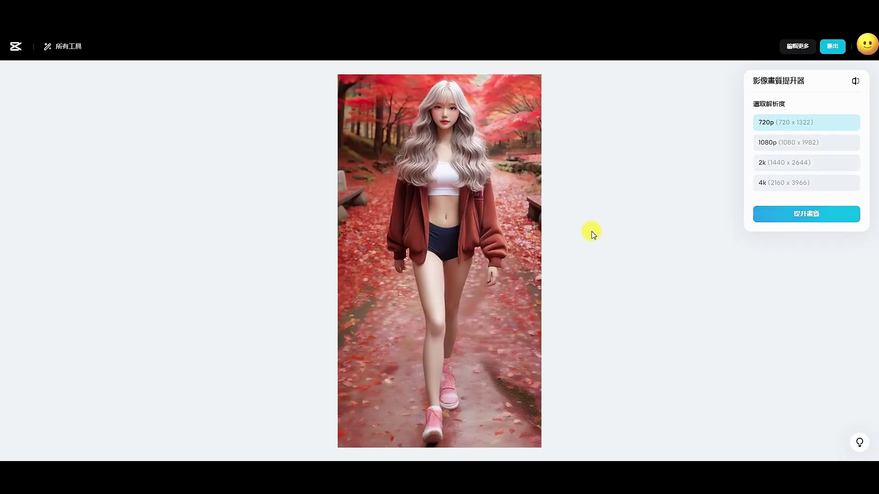
{"action": "left_click", "coordinate": [856, 84]}
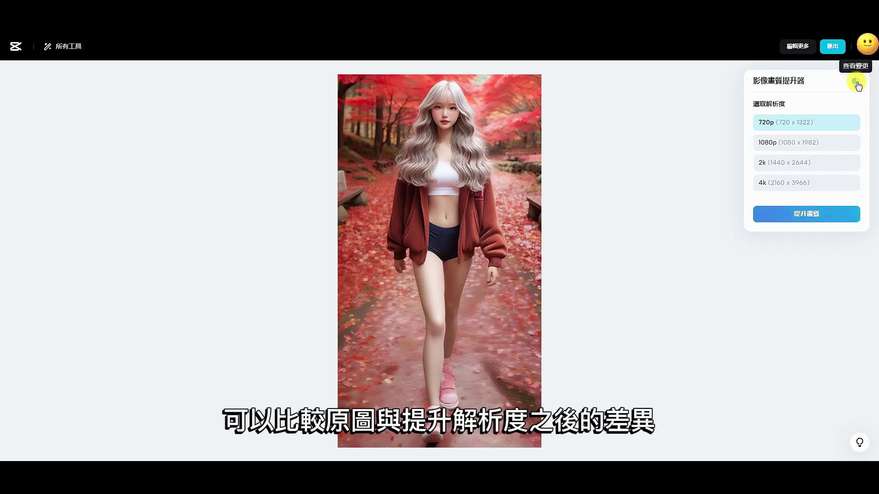
{"action": "left_click", "coordinate": [856, 84]}
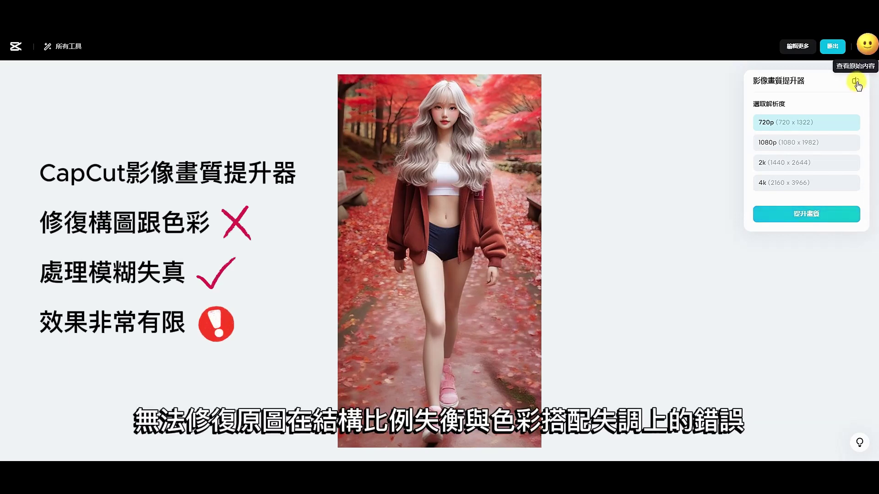
{"action": "left_click", "coordinate": [856, 83]}
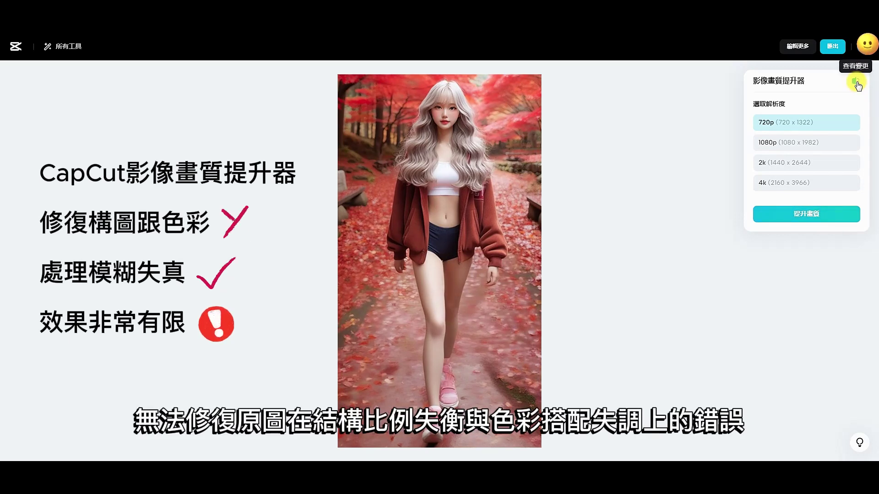
{"action": "left_click", "coordinate": [856, 84]}
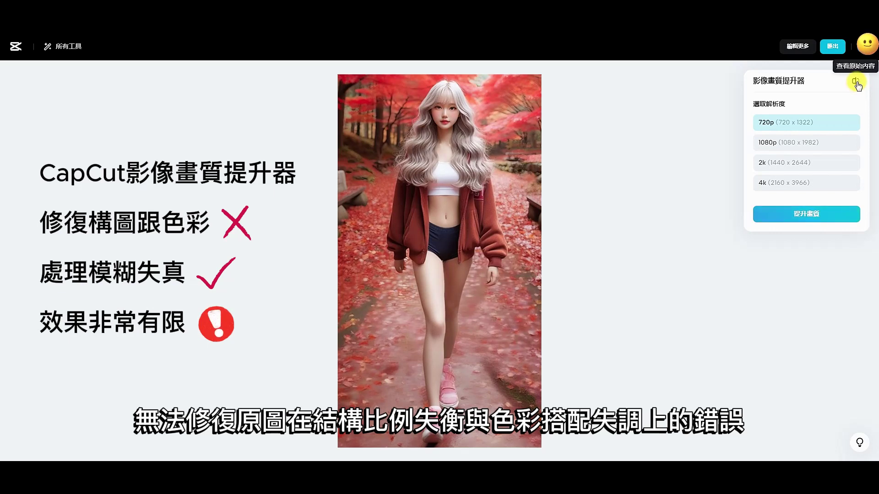
Step: Export the enhanced picture
{"action": "left_click", "coordinate": [833, 48]}
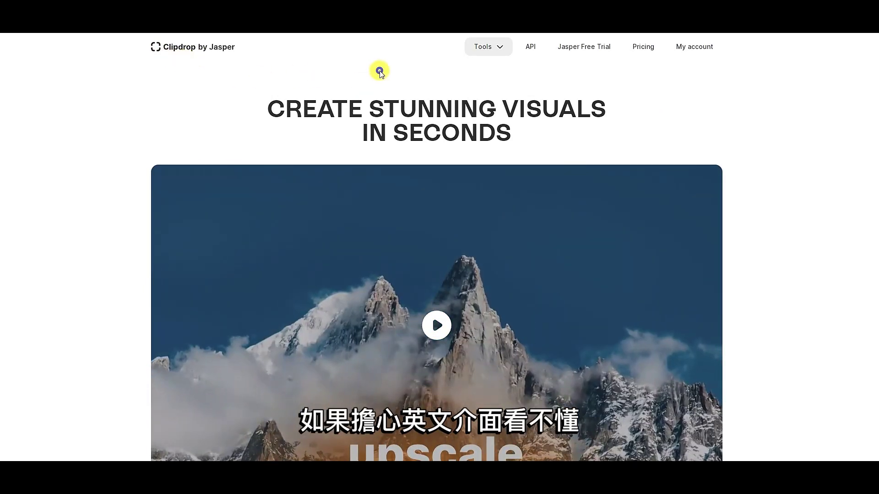
Step: On the Clipdrop home page, check the page translation option and examine the AI tools, including Swap, Generative Fill and Replace background
{"action": "right_click", "coordinate": [379, 71]}
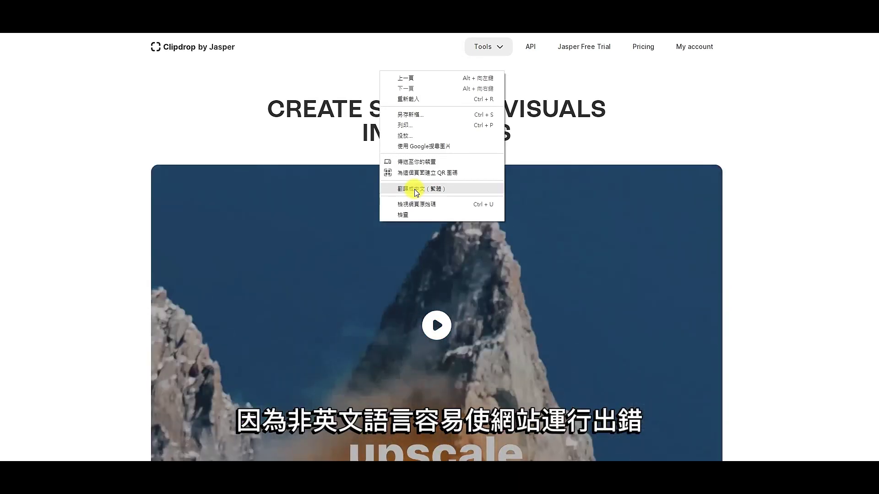
{"action": "left_click", "coordinate": [310, 138]}
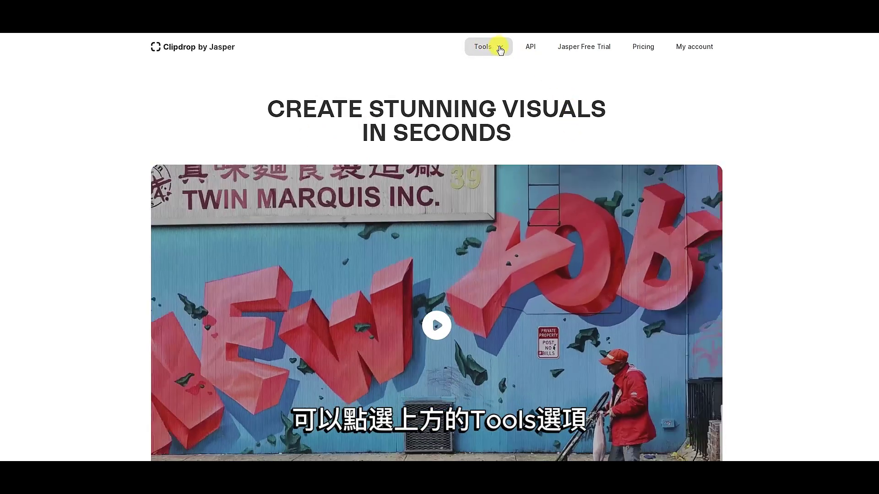
{"action": "scroll", "coordinate": [816, 224], "scroll_direction": "down", "scroll_amount": 10}
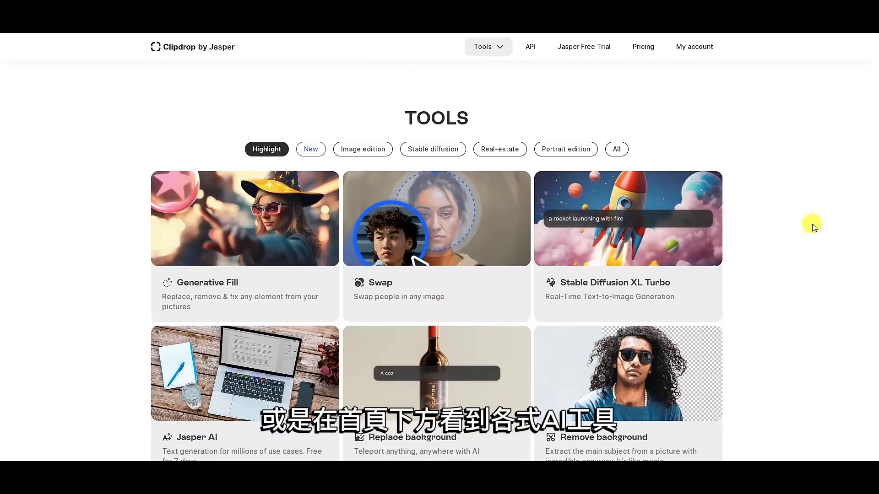
{"action": "scroll", "coordinate": [686, 206], "scroll_direction": "down", "scroll_amount": 1}
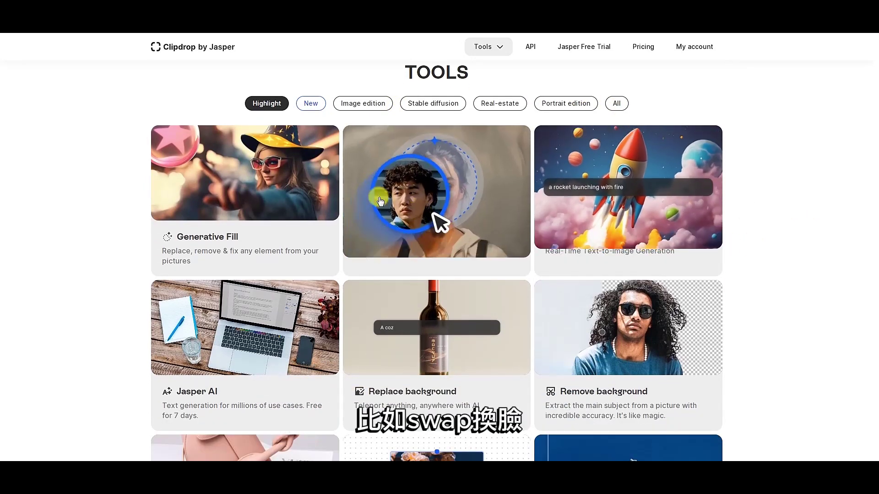
{"action": "mouse_move", "coordinate": [412, 207]}
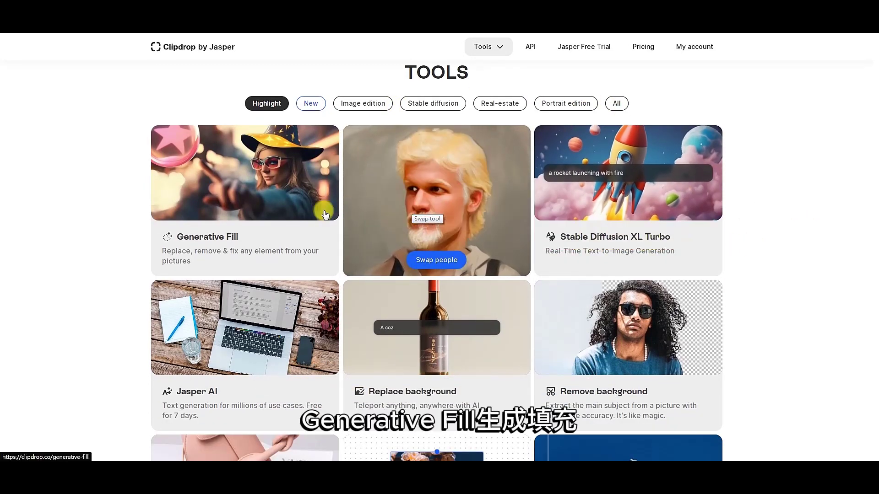
{"action": "mouse_move", "coordinate": [281, 220]}
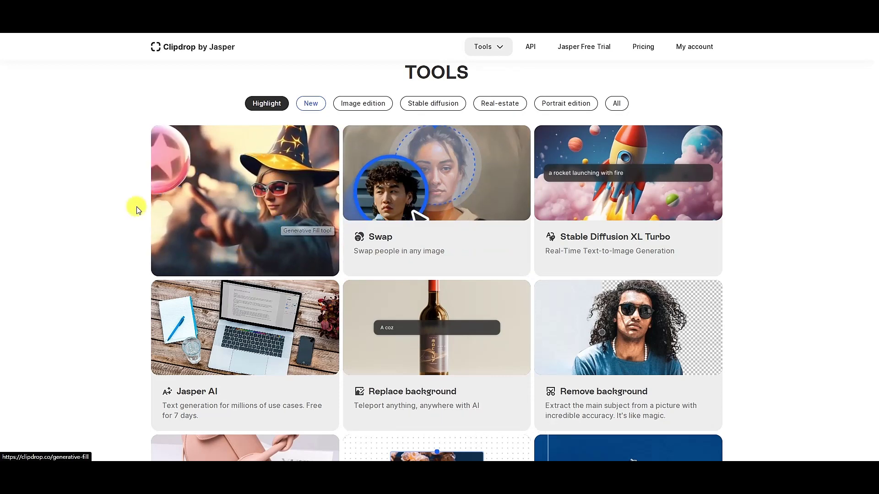
{"action": "scroll", "coordinate": [135, 206], "scroll_direction": "down", "scroll_amount": 3}
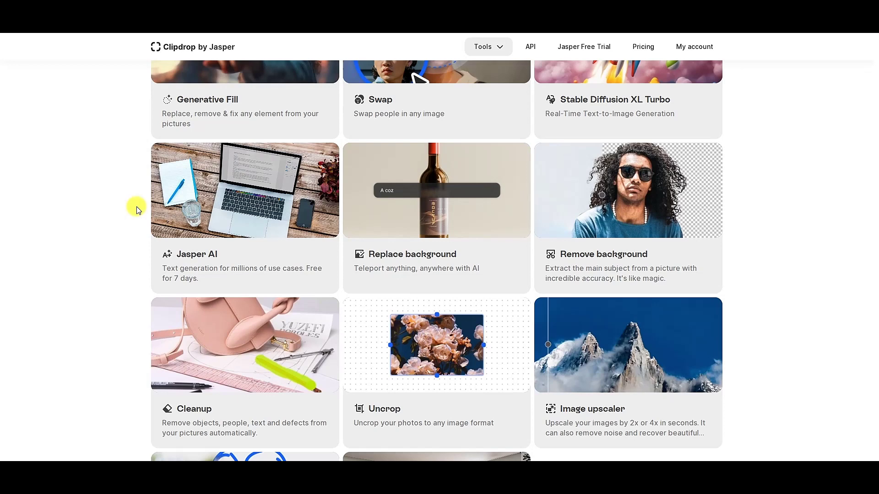
{"action": "mouse_move", "coordinate": [467, 244]}
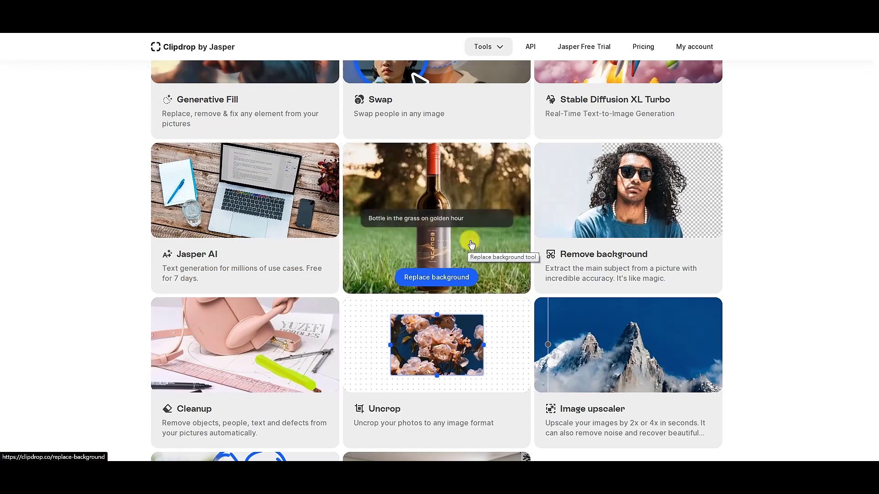
{"action": "mouse_move", "coordinate": [618, 224]}
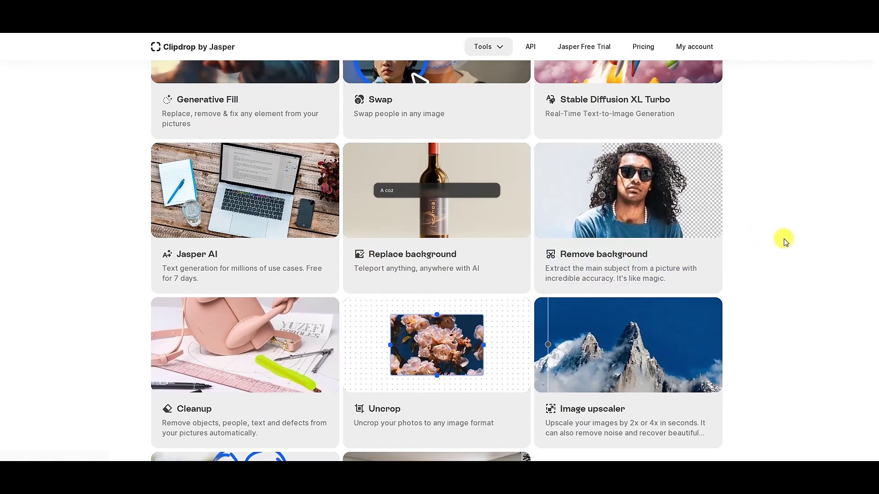
{"action": "scroll", "coordinate": [785, 240], "scroll_direction": "down", "scroll_amount": 4}
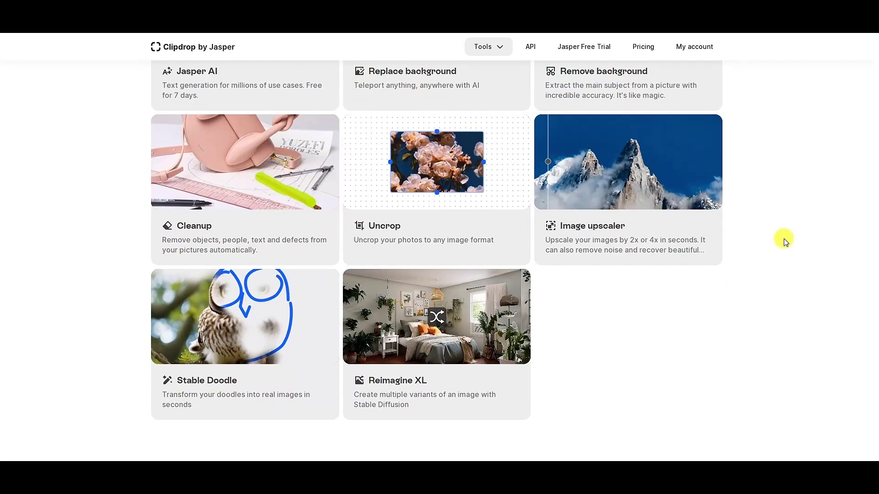
Step: Open Clipdrop's Image upscaler tool and review its upload area, mode and magnification options
{"action": "mouse_move", "coordinate": [632, 188]}
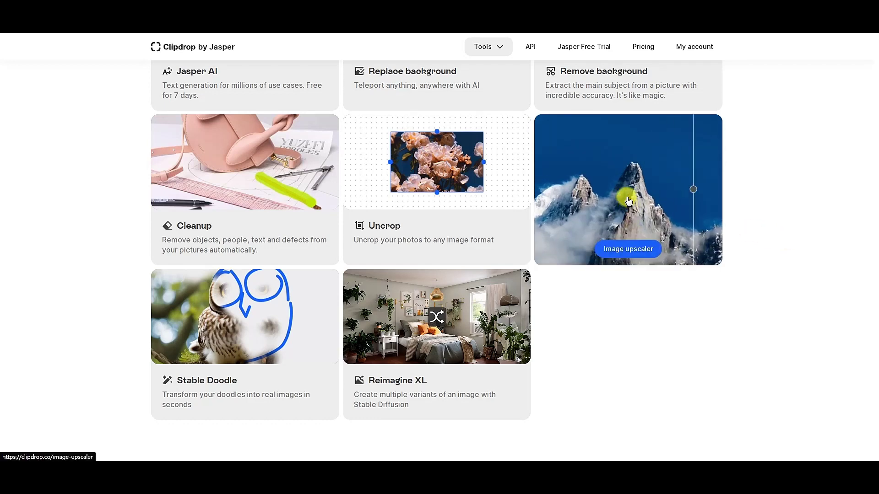
{"action": "left_click", "coordinate": [662, 200]}
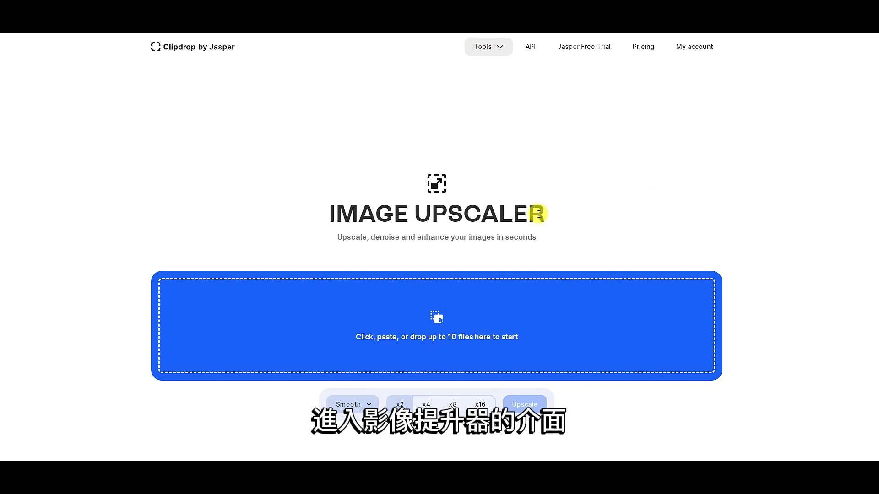
{"action": "scroll", "coordinate": [568, 241], "scroll_direction": "down", "scroll_amount": 2}
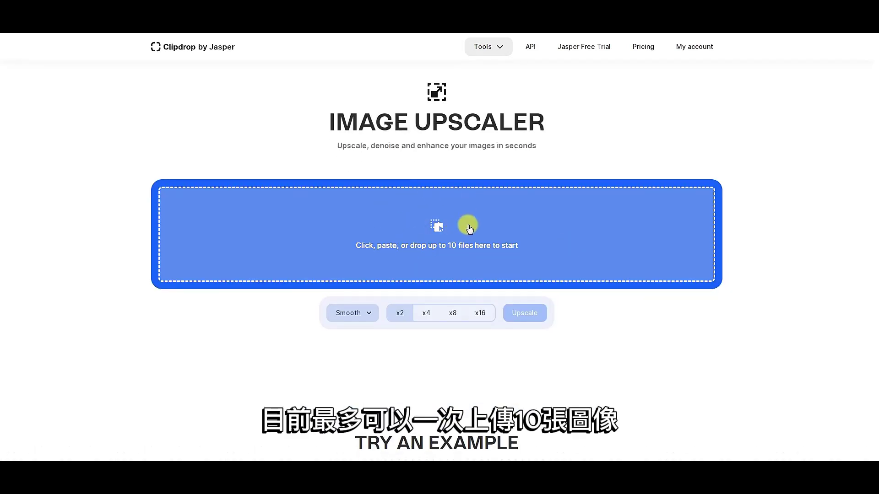
{"action": "scroll", "coordinate": [468, 229], "scroll_direction": "up", "scroll_amount": 1}
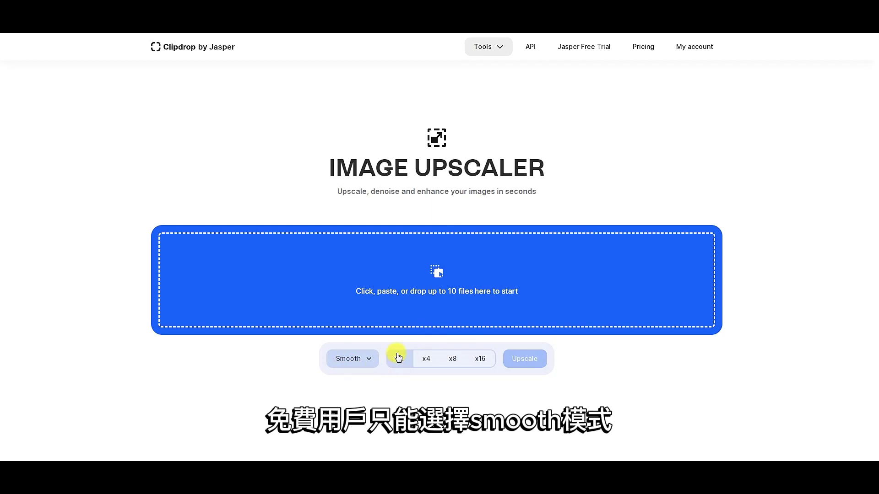
{"action": "scroll", "coordinate": [402, 370], "scroll_direction": "down", "scroll_amount": 2}
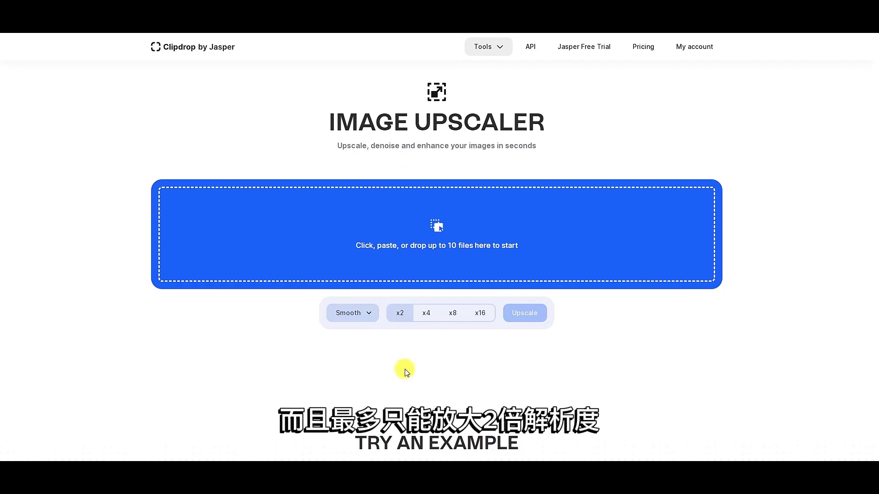
Step: View the Image upscaler's sample comparisons for Remove compression, Denoise and Sharpen
{"action": "scroll", "coordinate": [471, 304], "scroll_direction": "down", "scroll_amount": 3}
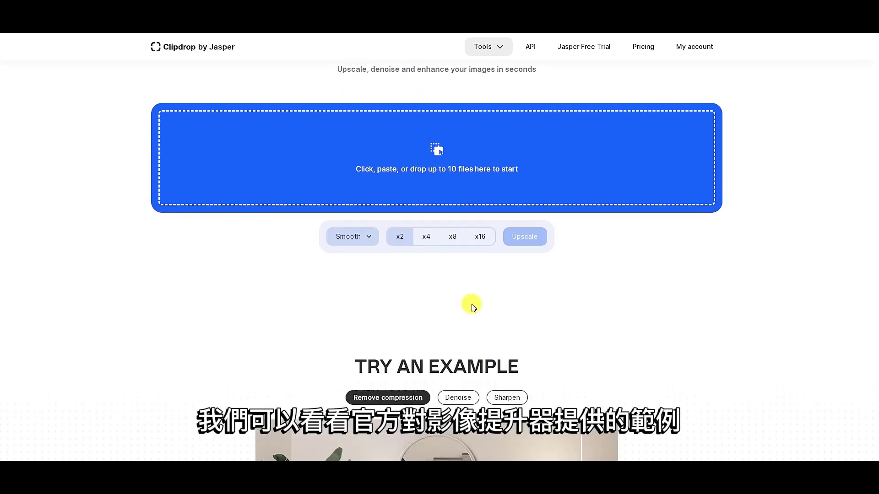
{"action": "scroll", "coordinate": [562, 291], "scroll_direction": "down", "scroll_amount": 4}
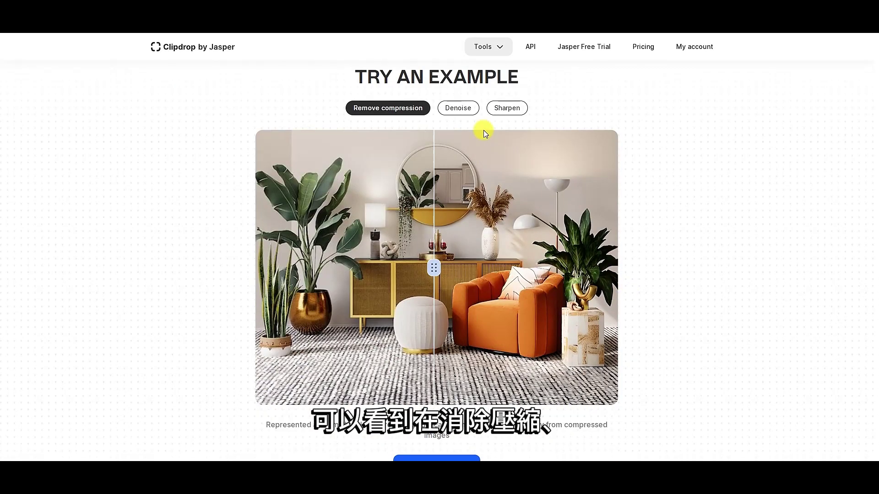
{"action": "left_click", "coordinate": [459, 108]}
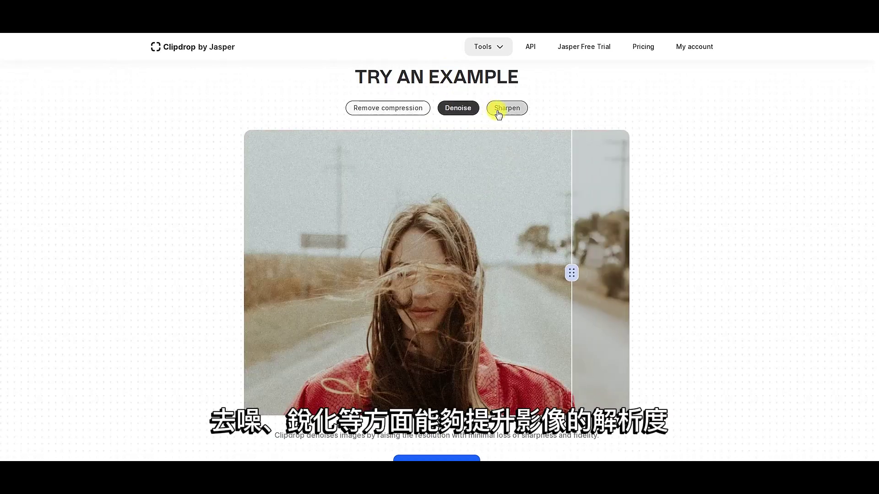
{"action": "left_click", "coordinate": [503, 110]}
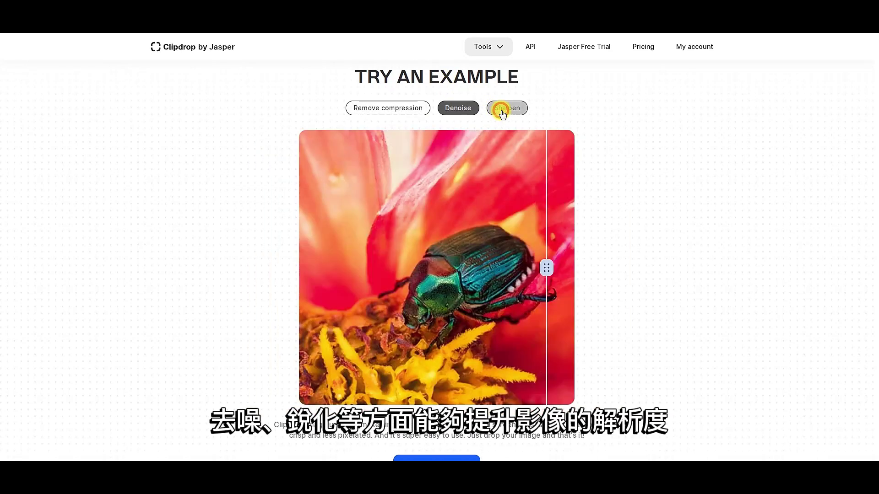
Step: Upload the local picture medi1-1.jpeg from the medi_fullbody folder to the Image upscaler
{"action": "scroll", "coordinate": [631, 162], "scroll_direction": "up", "scroll_amount": 10}
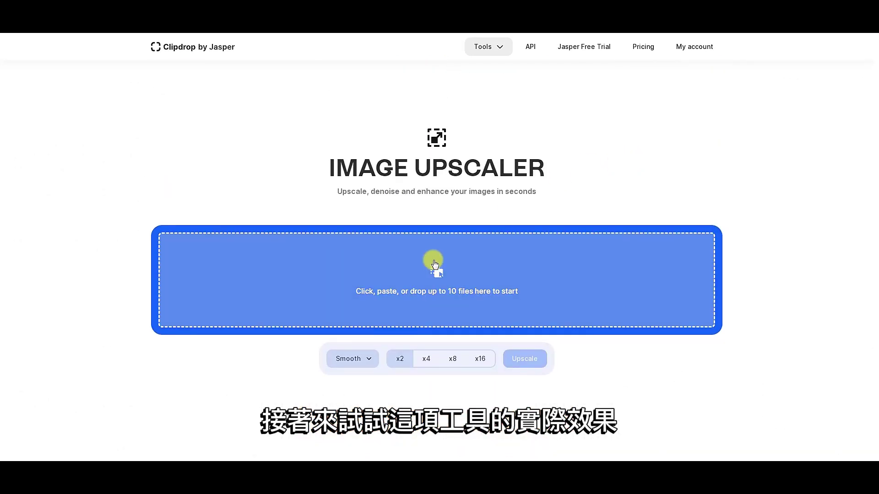
{"action": "left_click", "coordinate": [433, 275]}
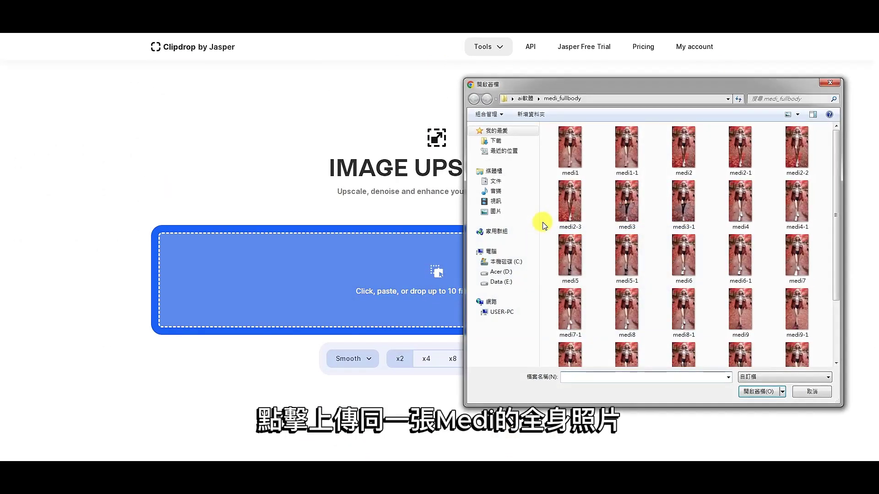
{"action": "left_click", "coordinate": [751, 391]}
{"action": "scroll", "coordinate": [563, 298], "scroll_direction": "down", "scroll_amount": 2}
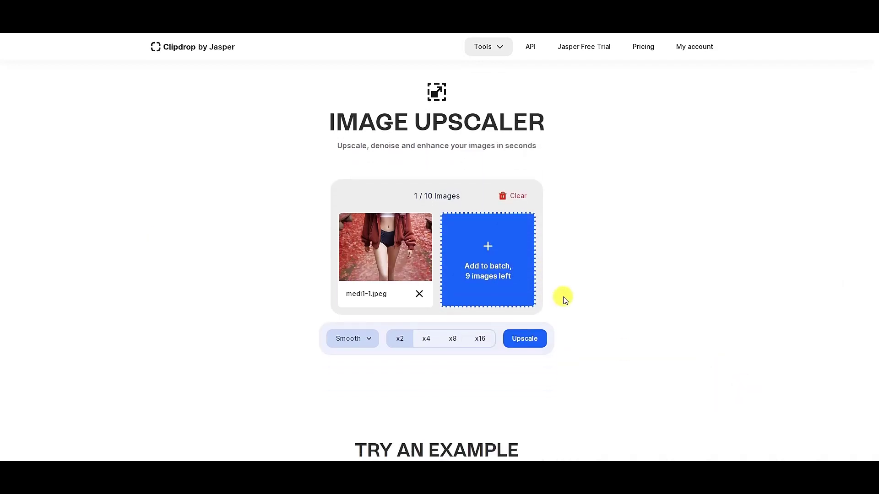
{"action": "scroll", "coordinate": [561, 320], "scroll_direction": "down", "scroll_amount": 1}
{"action": "scroll", "coordinate": [557, 309], "scroll_direction": "up", "scroll_amount": 1}
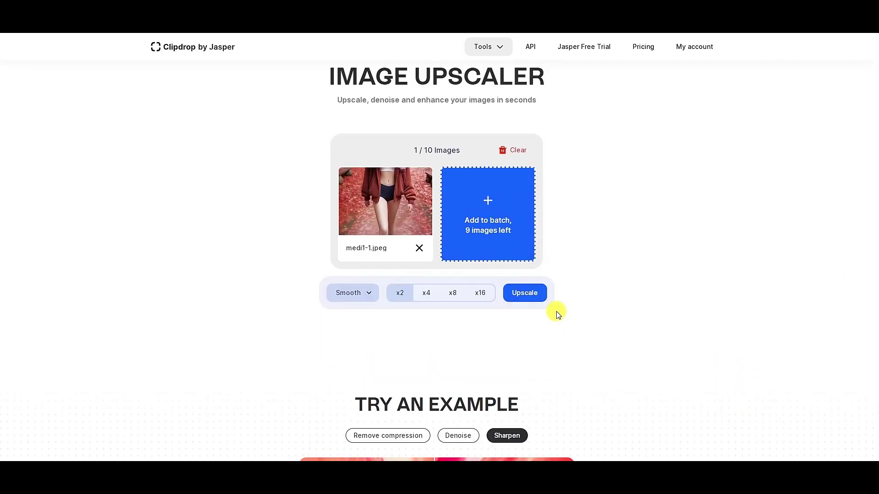
Step: Upscale medi1-1.jpeg at x2 in Smooth mode, compare the original with the result, and download the upscaled picture
{"action": "left_click", "coordinate": [525, 293]}
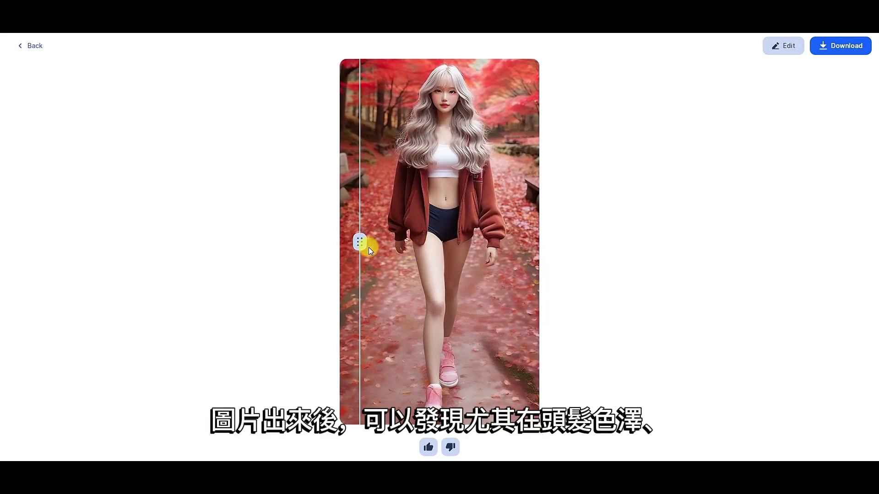
{"action": "left_click_drag", "start_coordinate": [357, 241], "coordinate": [522, 263]}
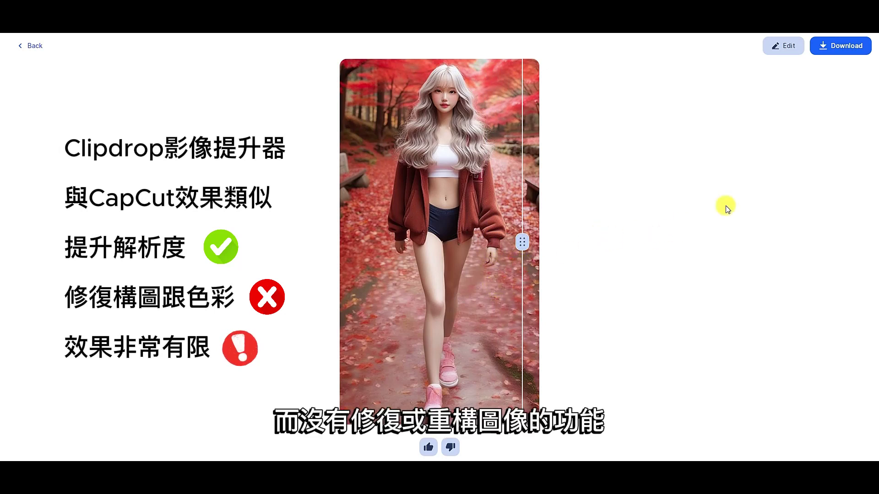
{"action": "left_click", "coordinate": [850, 46]}
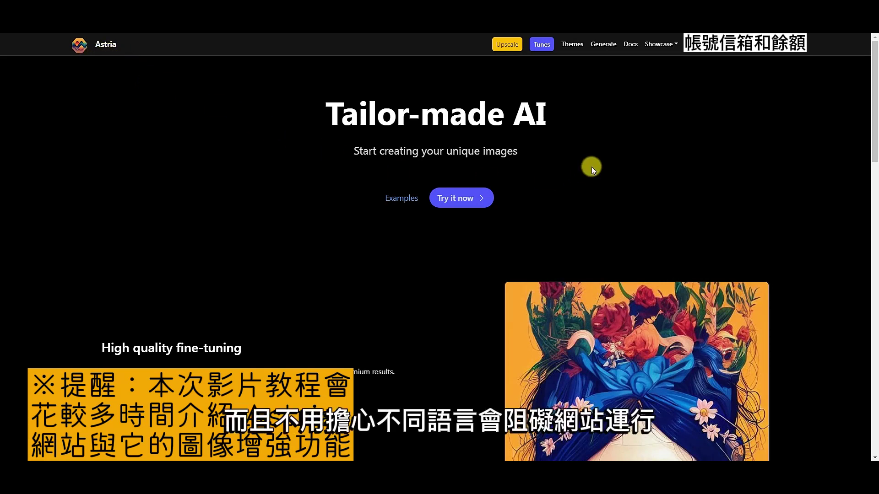
Step: On Astria's home page, translate the page into Traditional Chinese and review the fine-tuning, video and API sections
{"action": "right_click", "coordinate": [605, 173]}
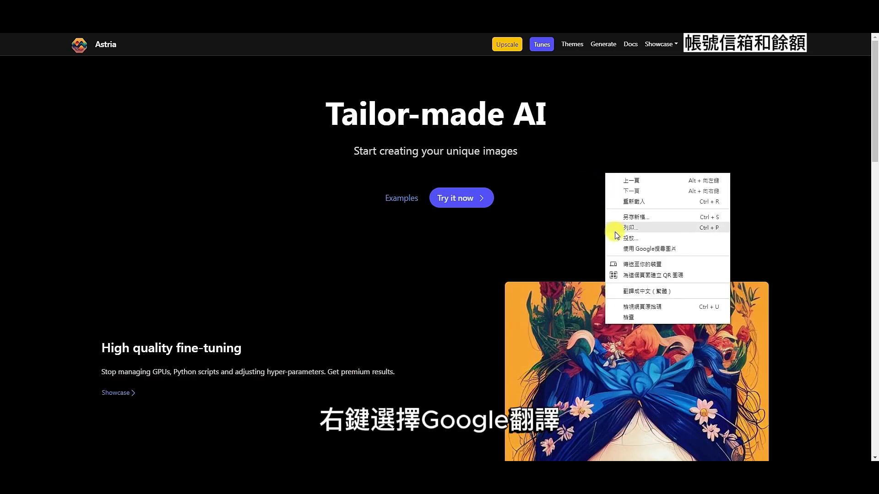
{"action": "left_click", "coordinate": [646, 296]}
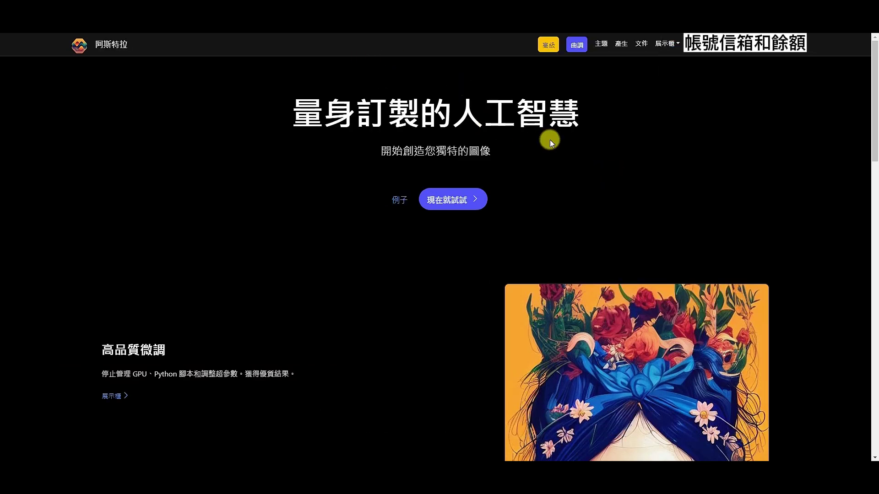
{"action": "scroll", "coordinate": [549, 143], "scroll_direction": "down", "scroll_amount": 3}
{"action": "scroll", "coordinate": [282, 239], "scroll_direction": "down", "scroll_amount": 2}
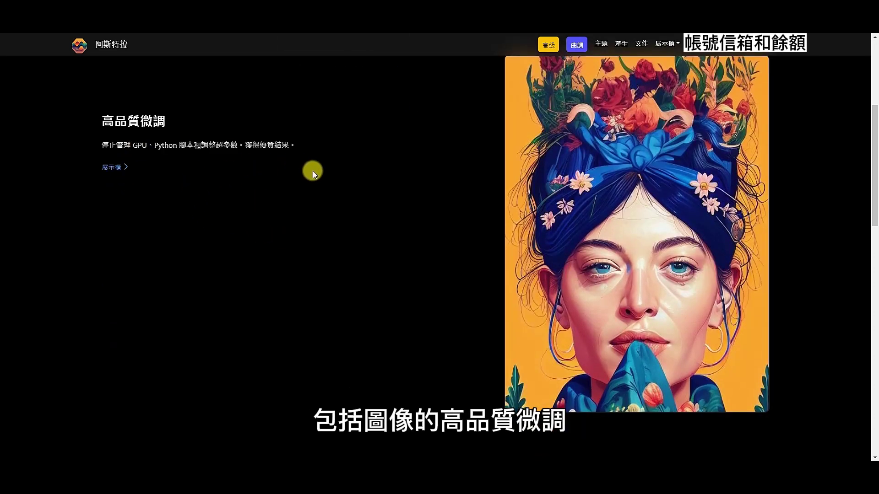
{"action": "scroll", "coordinate": [337, 222], "scroll_direction": "down", "scroll_amount": 8}
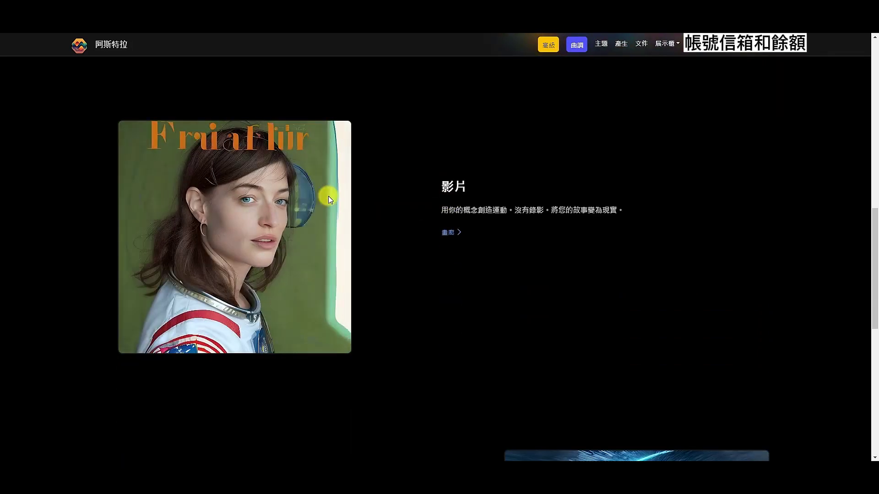
{"action": "scroll", "coordinate": [539, 269], "scroll_direction": "down", "scroll_amount": 6}
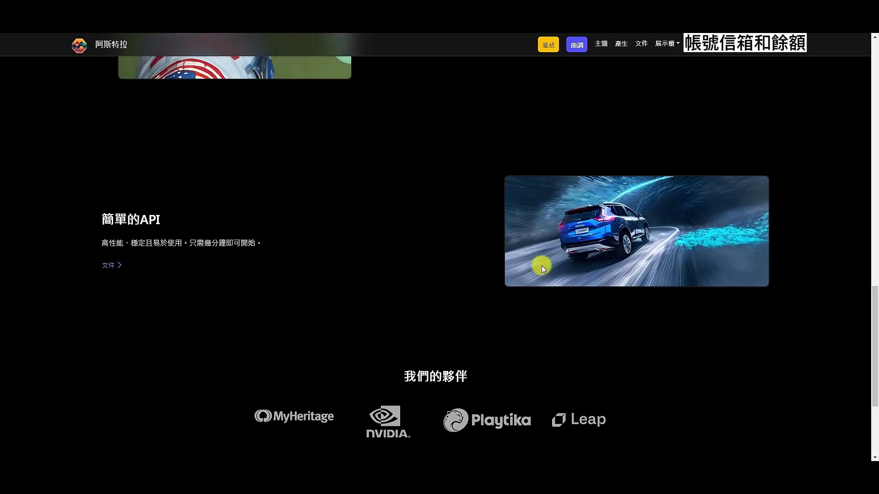
{"action": "left_click_drag", "start_coordinate": [876, 309], "coordinate": [875, 63]}
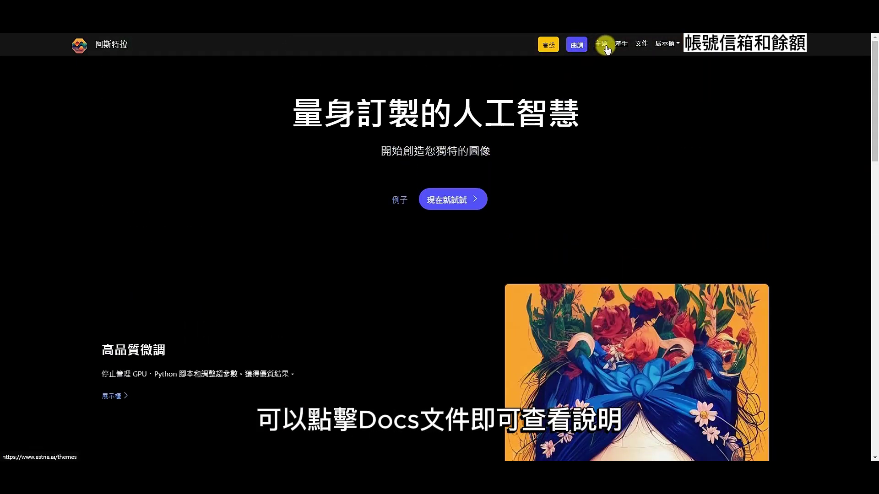
Step: Open Astria's documentation and highlight the 2024-03-20 change log entry about the free upscale tool
{"action": "left_click", "coordinate": [639, 46]}
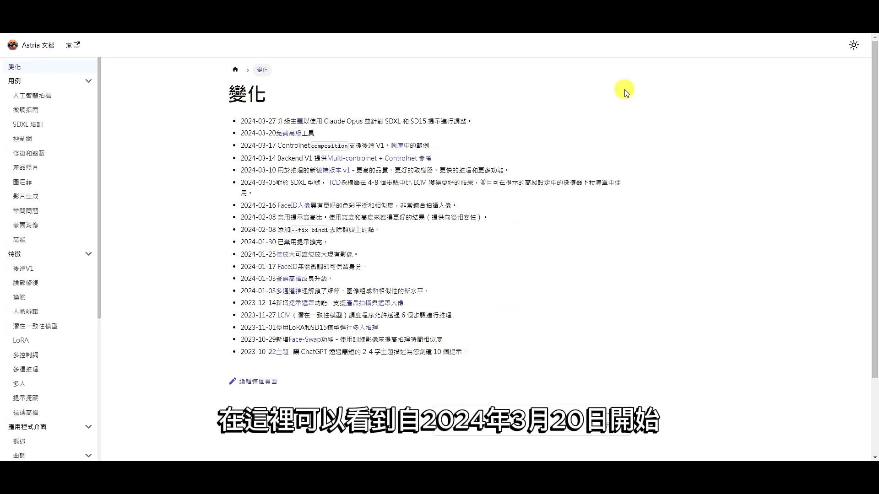
{"action": "left_click_drag", "start_coordinate": [310, 132], "coordinate": [246, 132]}
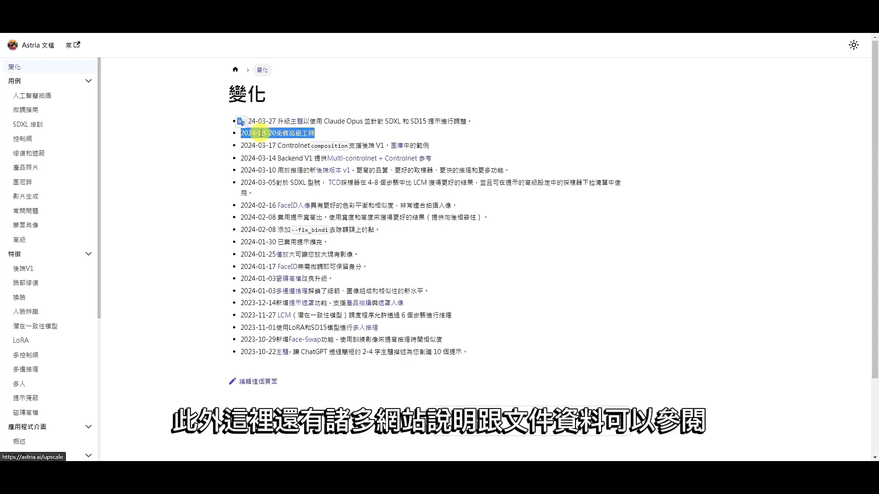
{"action": "left_click", "coordinate": [202, 136]}
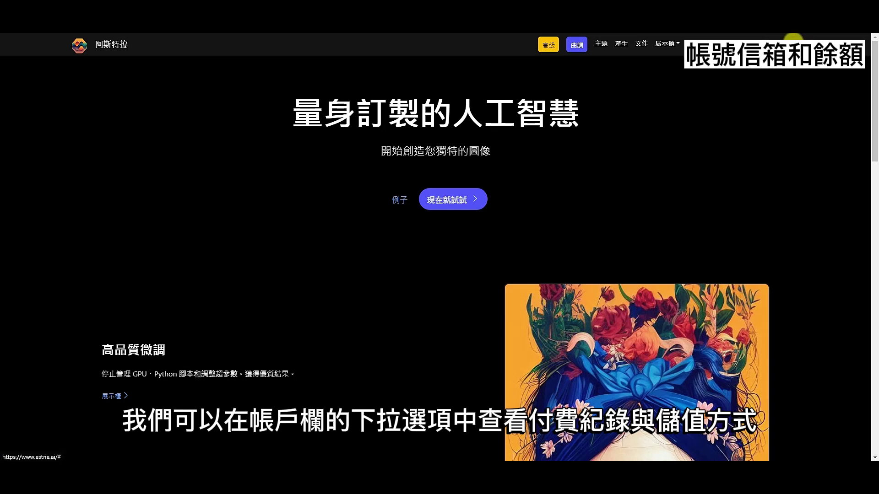
Step: Check the account options on Astria's home page for payment history and adding to the balance
{"action": "left_click", "coordinate": [793, 39]}
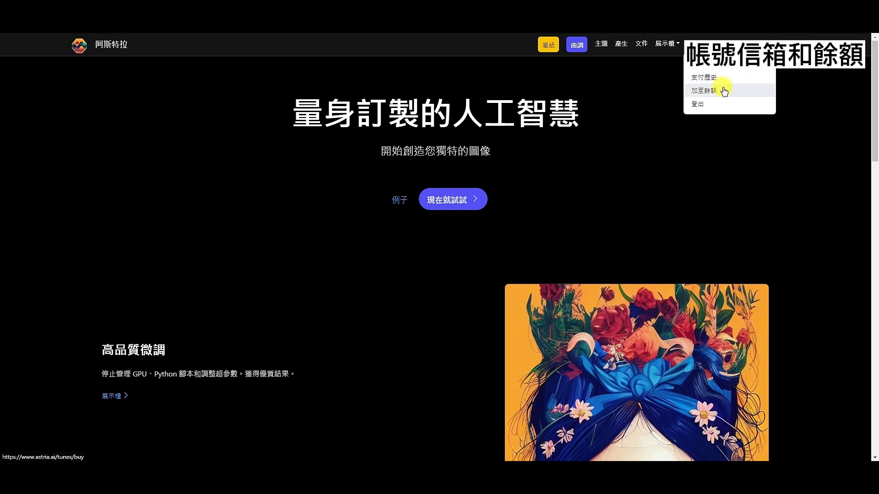
{"action": "left_click", "coordinate": [649, 91]}
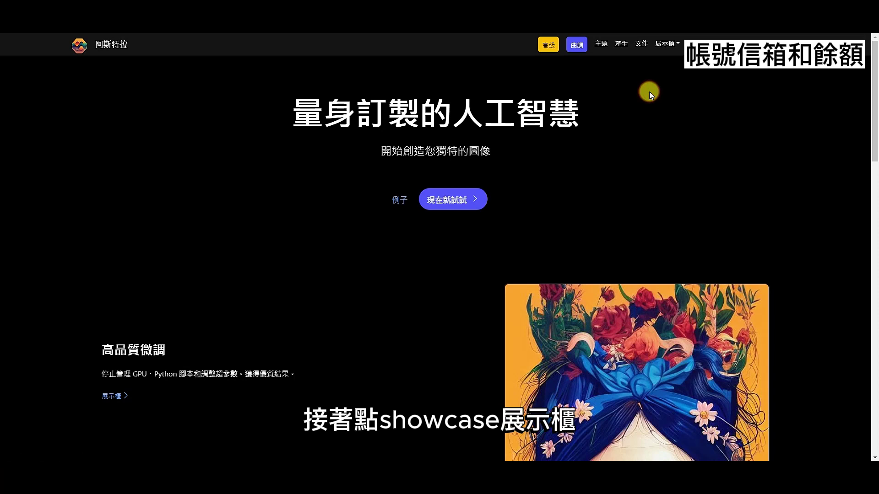
Step: Open the Gallery from Astria's showcase resources and examine the sample images with their prompts and generation settings
{"action": "left_click", "coordinate": [673, 47]}
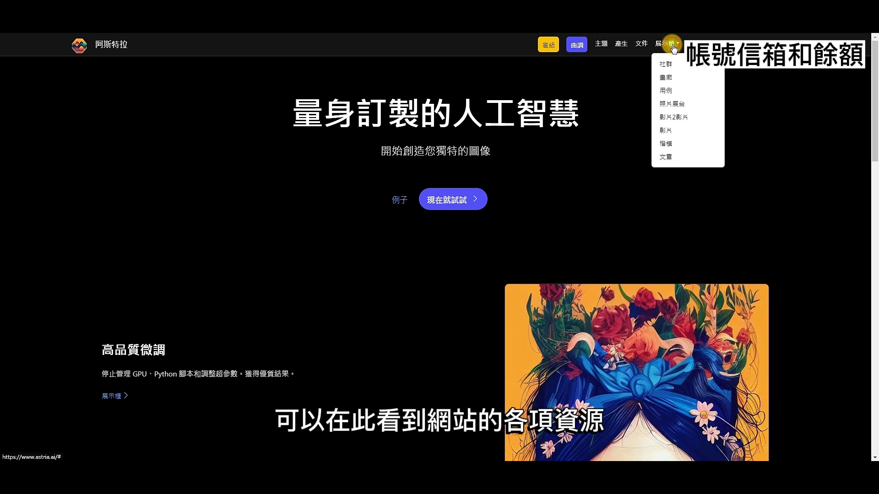
{"action": "left_click", "coordinate": [678, 79]}
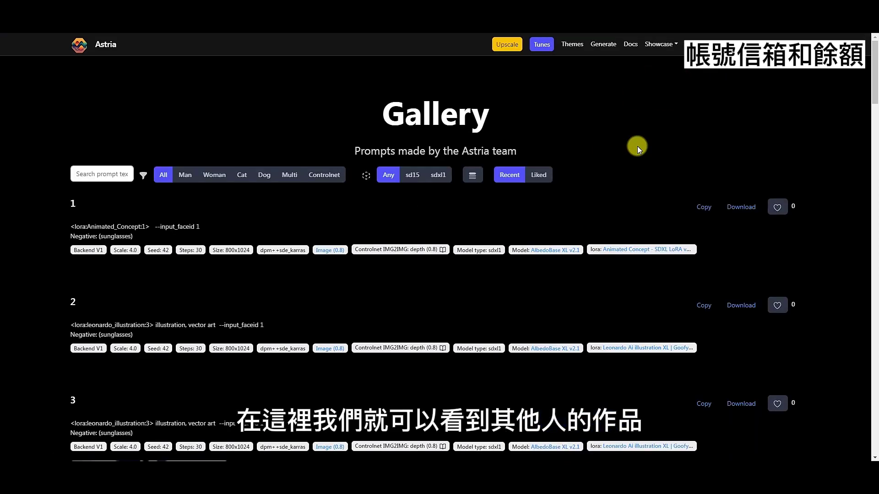
{"action": "scroll", "coordinate": [407, 265], "scroll_direction": "down", "scroll_amount": 1}
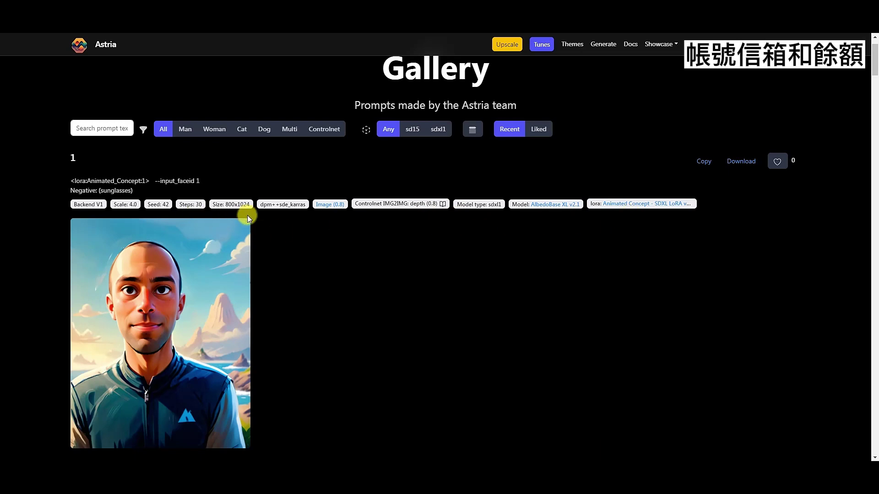
{"action": "scroll", "coordinate": [440, 256], "scroll_direction": "down", "scroll_amount": 4}
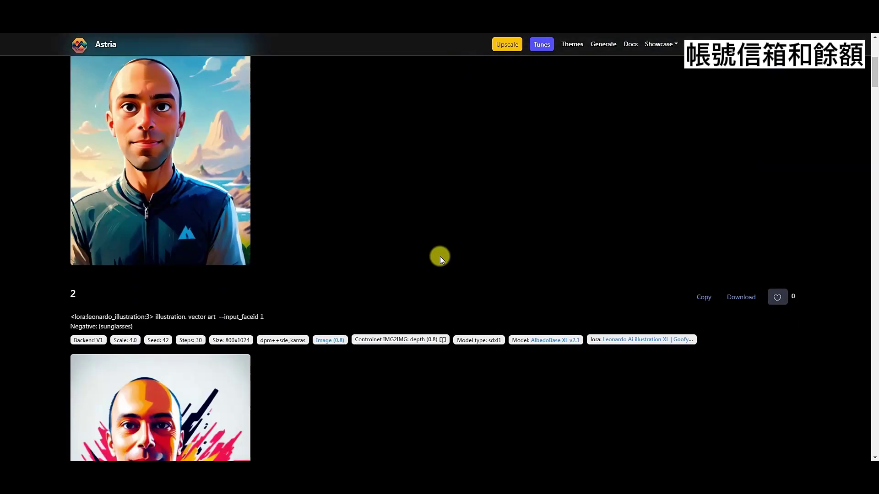
{"action": "scroll", "coordinate": [441, 255], "scroll_direction": "down", "scroll_amount": 4}
{"action": "scroll", "coordinate": [443, 254], "scroll_direction": "up", "scroll_amount": 7}
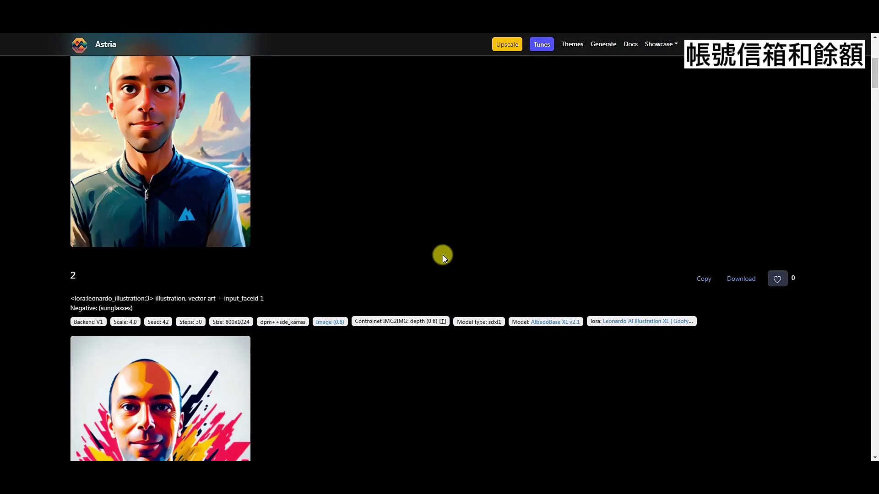
{"action": "scroll", "coordinate": [444, 250], "scroll_direction": "up", "scroll_amount": 2}
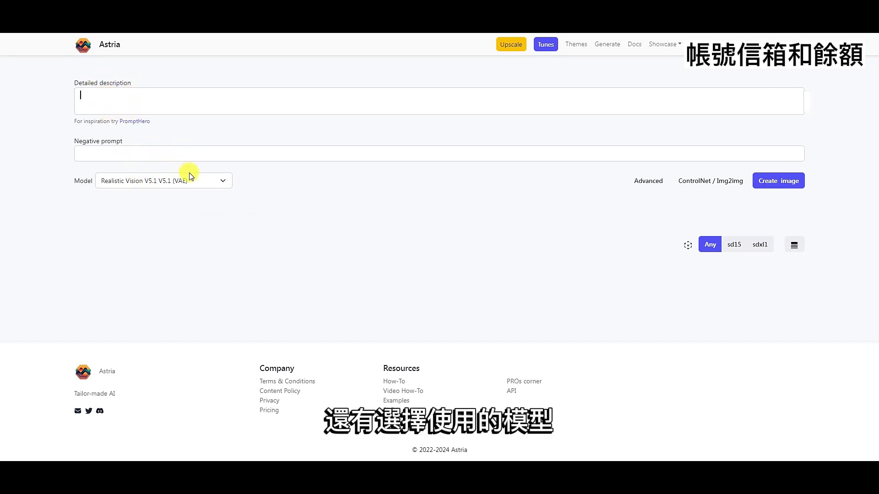
Step: On Astria's Generate page, expand the Advanced and ControlNet / Img2img options and review the image size, Super Resolution and face settings
{"action": "left_click", "coordinate": [646, 180]}
{"action": "left_click", "coordinate": [695, 365]}
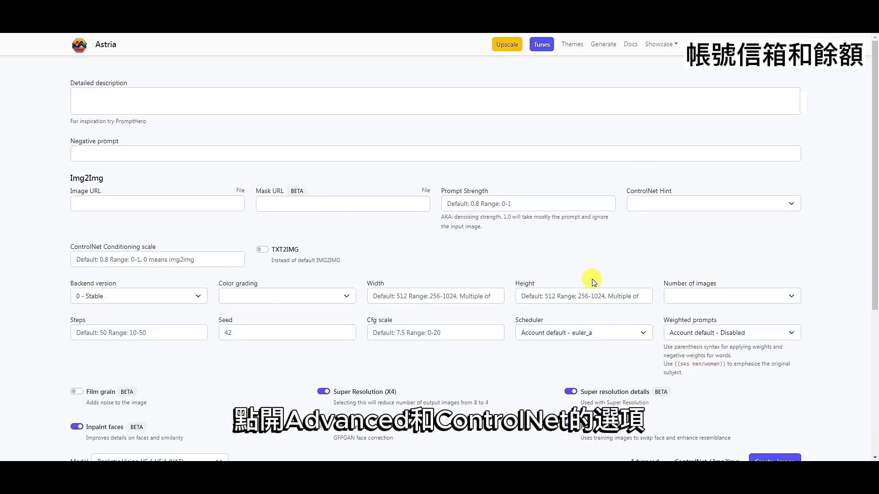
{"action": "scroll", "coordinate": [590, 279], "scroll_direction": "down", "scroll_amount": 1}
{"action": "scroll", "coordinate": [584, 221], "scroll_direction": "up", "scroll_amount": 1}
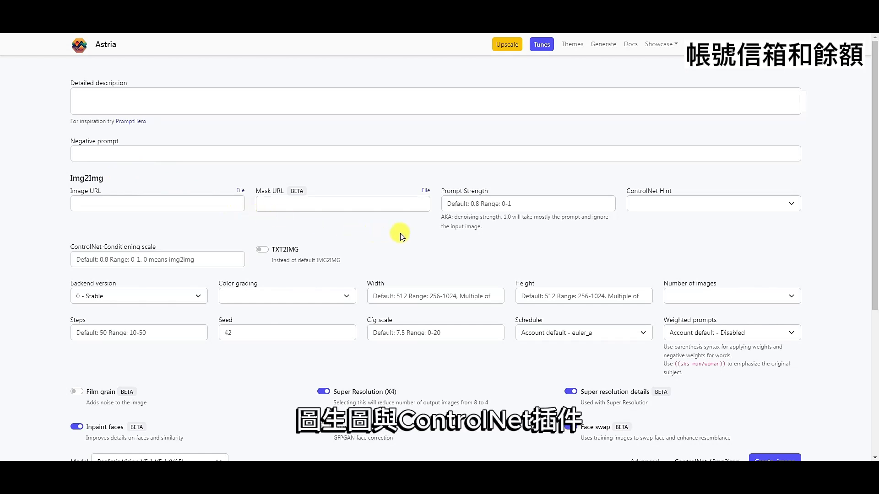
{"action": "scroll", "coordinate": [474, 251], "scroll_direction": "down", "scroll_amount": 1}
{"action": "scroll", "coordinate": [325, 323], "scroll_direction": "down", "scroll_amount": 1}
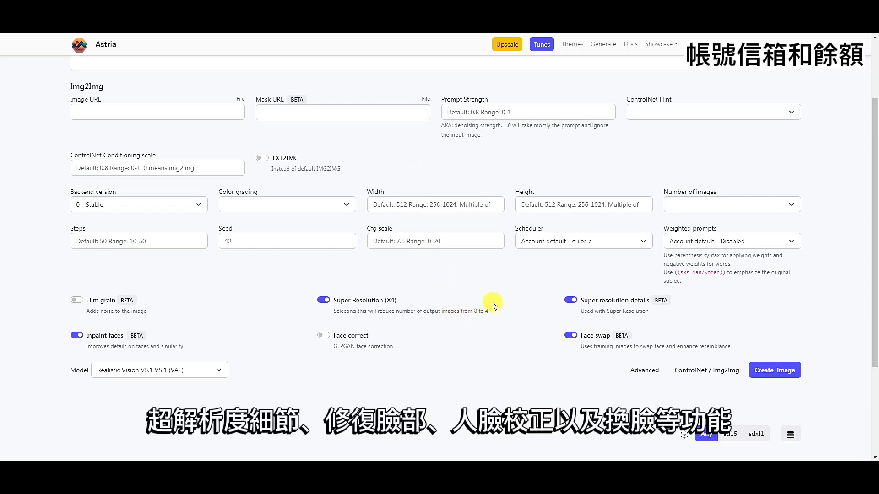
{"action": "scroll", "coordinate": [494, 306], "scroll_direction": "down", "scroll_amount": 1}
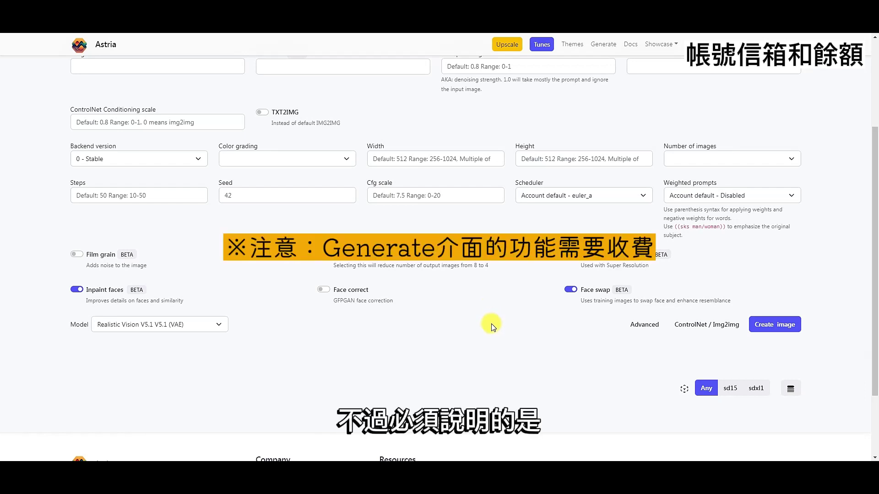
{"action": "scroll", "coordinate": [478, 325], "scroll_direction": "down", "scroll_amount": 2}
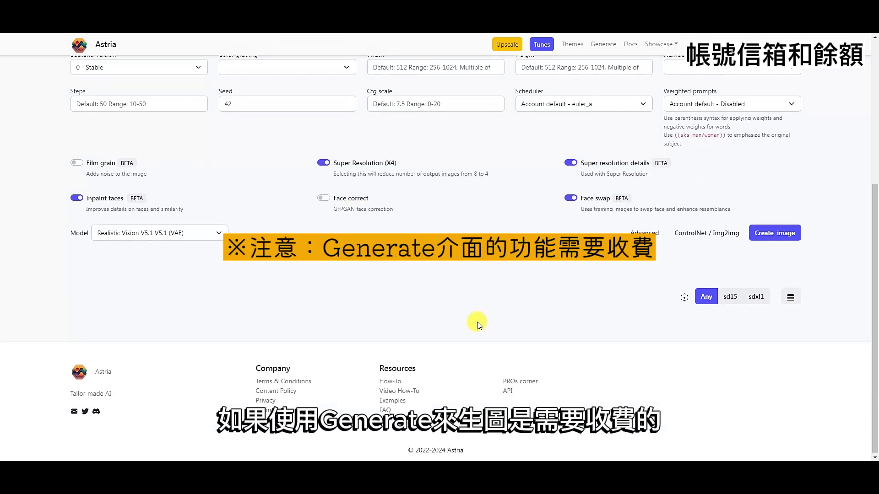
{"action": "scroll", "coordinate": [478, 325], "scroll_direction": "up", "scroll_amount": 4}
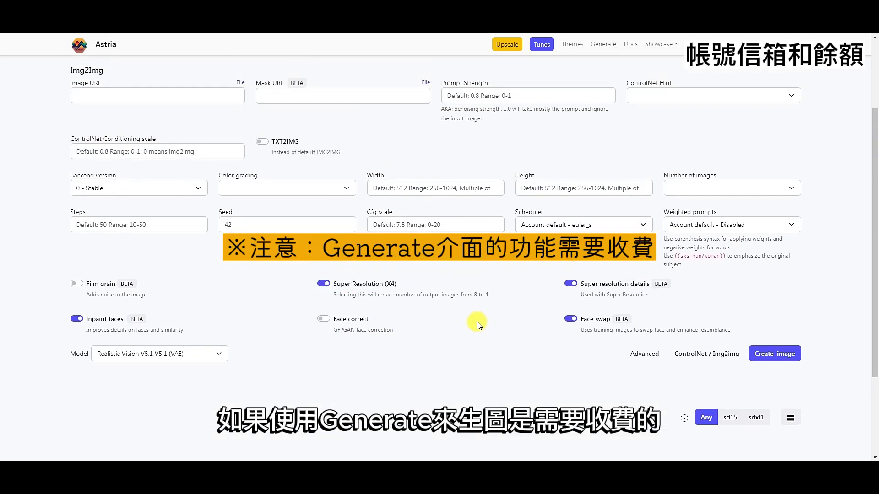
{"action": "scroll", "coordinate": [477, 325], "scroll_direction": "up", "scroll_amount": 1}
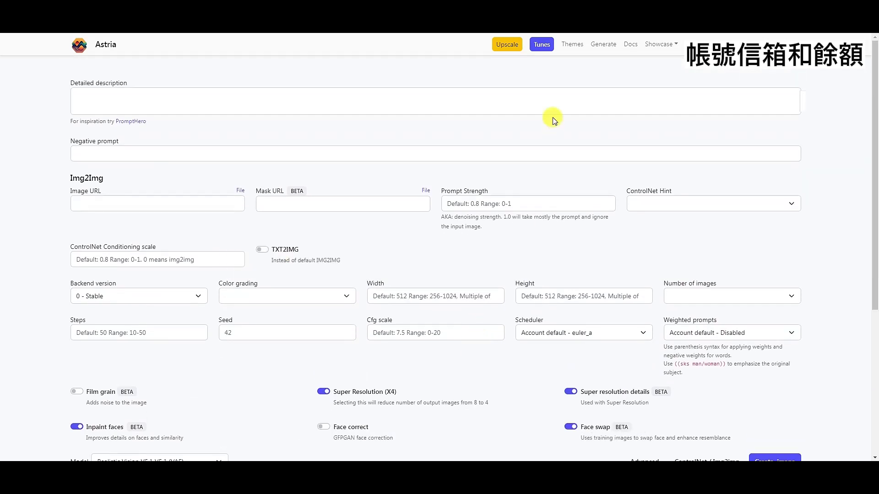
Step: Open Astria's AI Photography Upscaling page and view its before-and-after sample images
{"action": "left_click", "coordinate": [506, 51]}
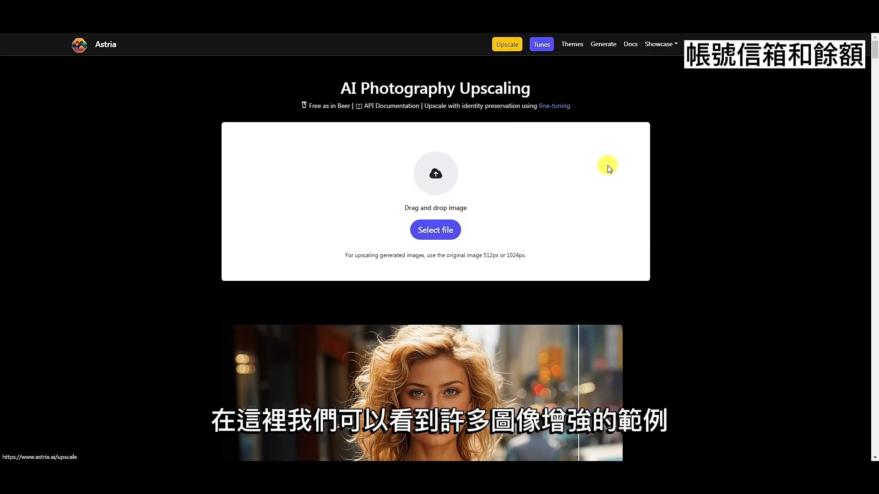
{"action": "scroll", "coordinate": [702, 208], "scroll_direction": "down", "scroll_amount": 1}
{"action": "scroll", "coordinate": [701, 209], "scroll_direction": "down", "scroll_amount": 3}
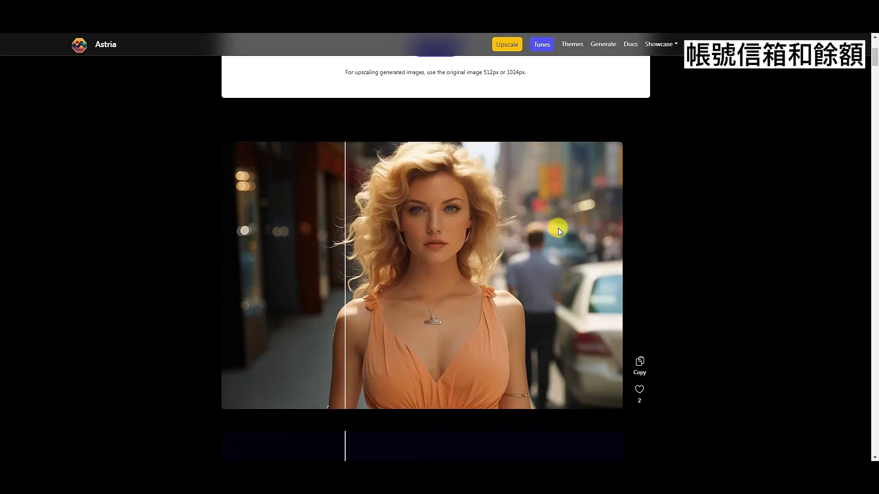
{"action": "scroll", "coordinate": [712, 256], "scroll_direction": "down", "scroll_amount": 7}
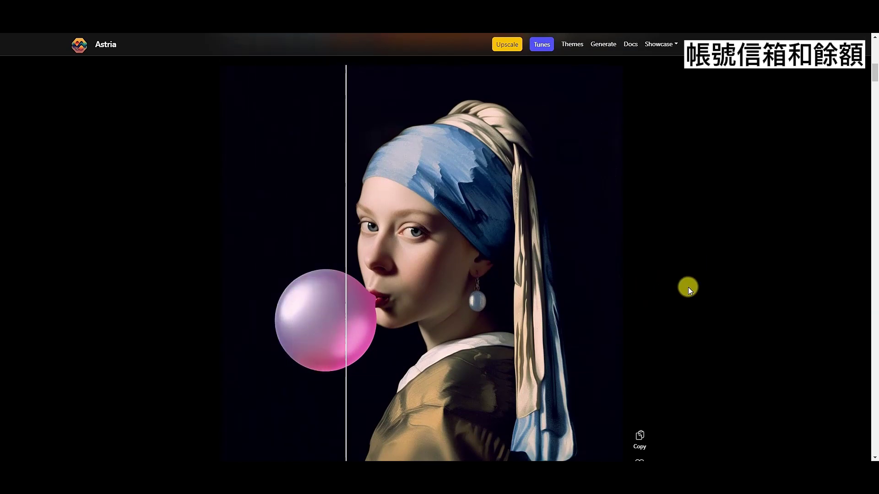
{"action": "scroll", "coordinate": [687, 287], "scroll_direction": "down", "scroll_amount": 3}
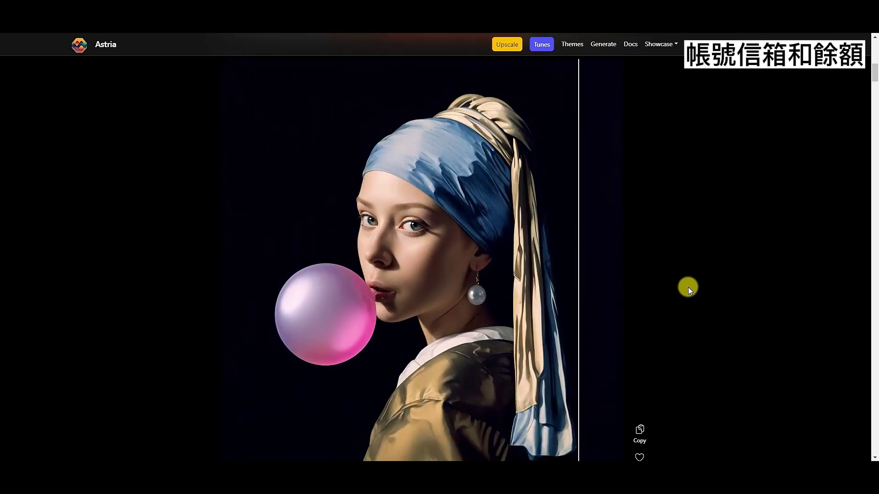
{"action": "scroll", "coordinate": [688, 287], "scroll_direction": "down", "scroll_amount": 7}
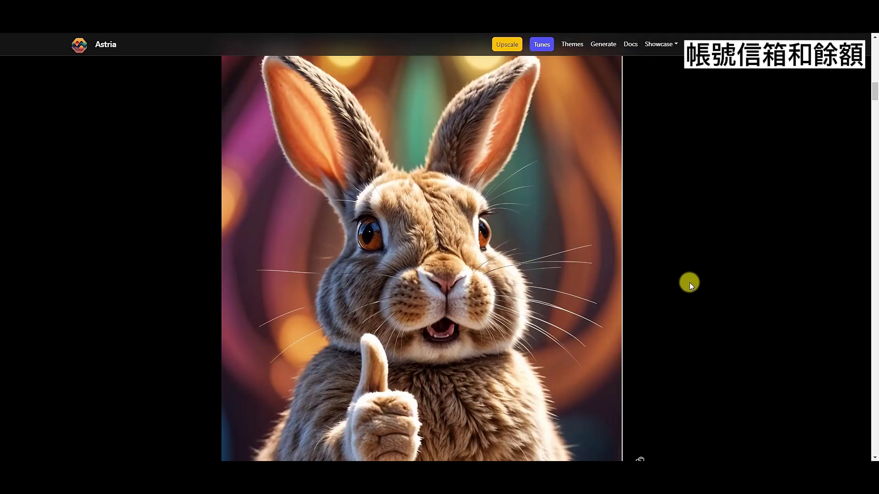
{"action": "scroll", "coordinate": [689, 283], "scroll_direction": "down", "scroll_amount": 4}
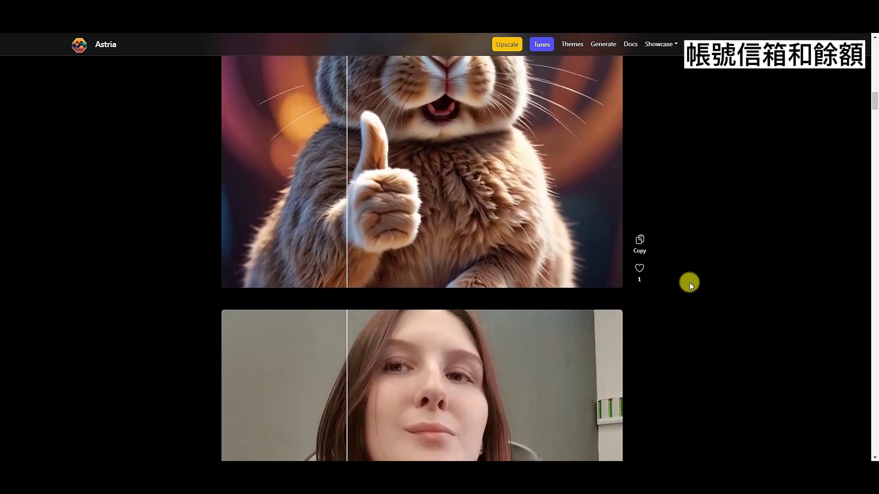
Step: Copy the prompt of the thumbs-up rabbit sample on the upscaling page
{"action": "left_click", "coordinate": [639, 234]}
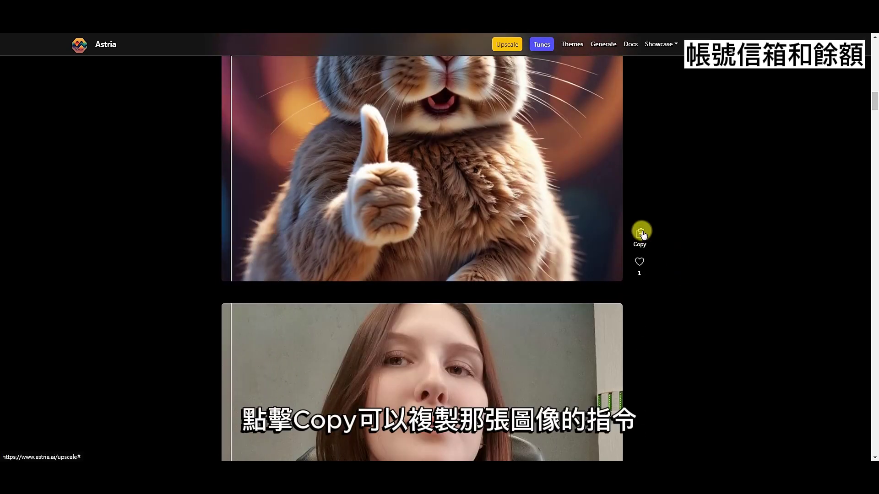
{"action": "scroll", "coordinate": [666, 237], "scroll_direction": "up", "scroll_amount": 1}
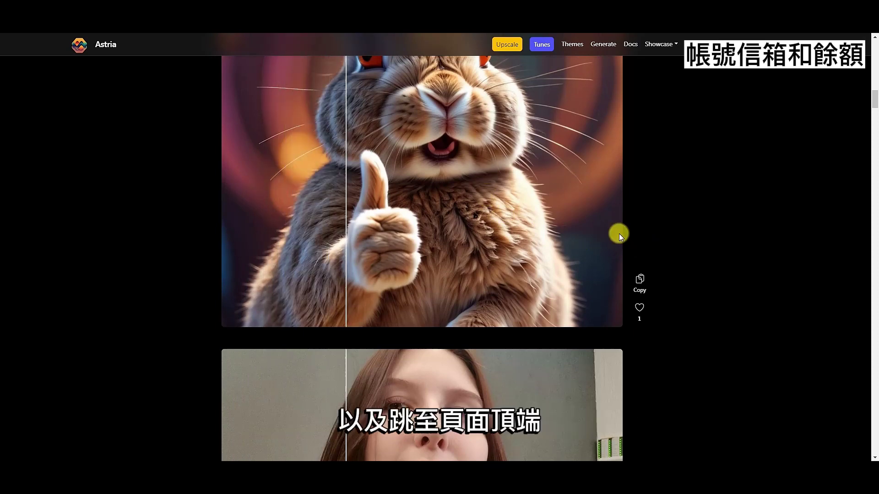
Step: Copy the rabbit sample's upscale settings and upload medi1-1 from the medi_fullbody folder as the image to upscale
{"action": "left_click", "coordinate": [641, 282]}
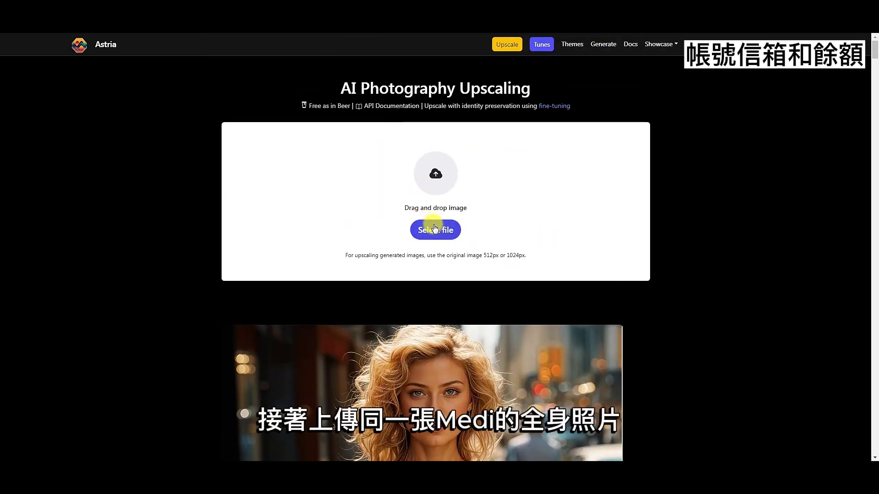
{"action": "left_click", "coordinate": [435, 231]}
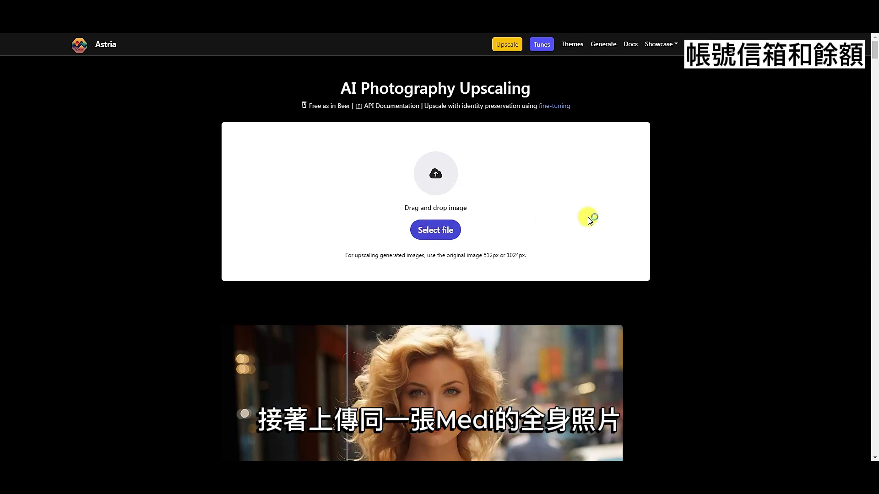
{"action": "left_click", "coordinate": [624, 146]}
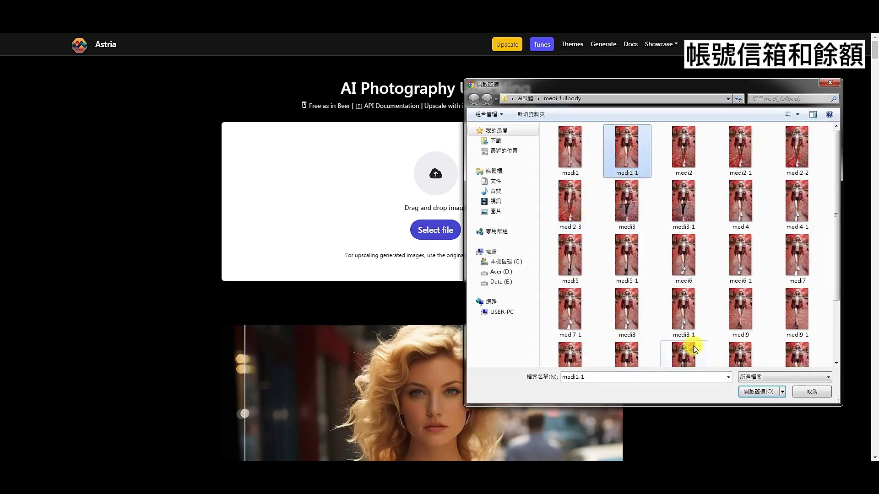
{"action": "left_click", "coordinate": [758, 391]}
{"action": "scroll", "coordinate": [632, 285], "scroll_direction": "down", "scroll_amount": 4}
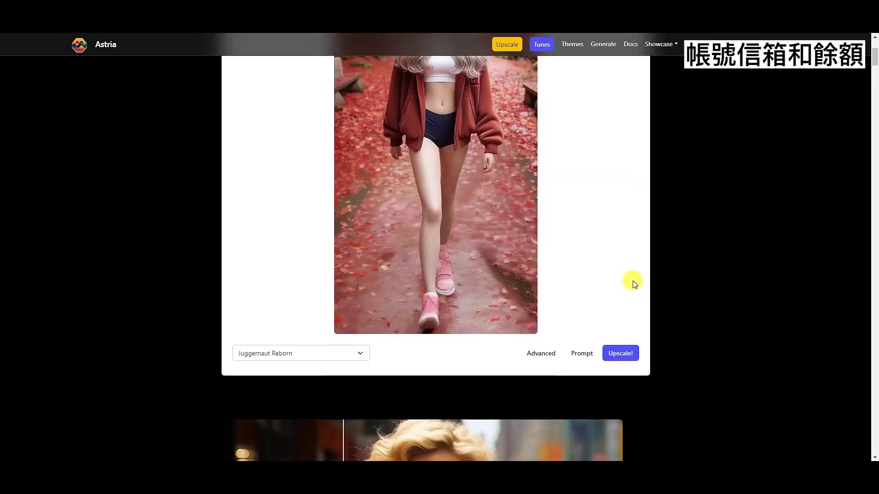
Step: Expand the Advanced and Prompt options of the upscale form for the uploaded picture
{"action": "scroll", "coordinate": [289, 338], "scroll_direction": "up", "scroll_amount": 4}
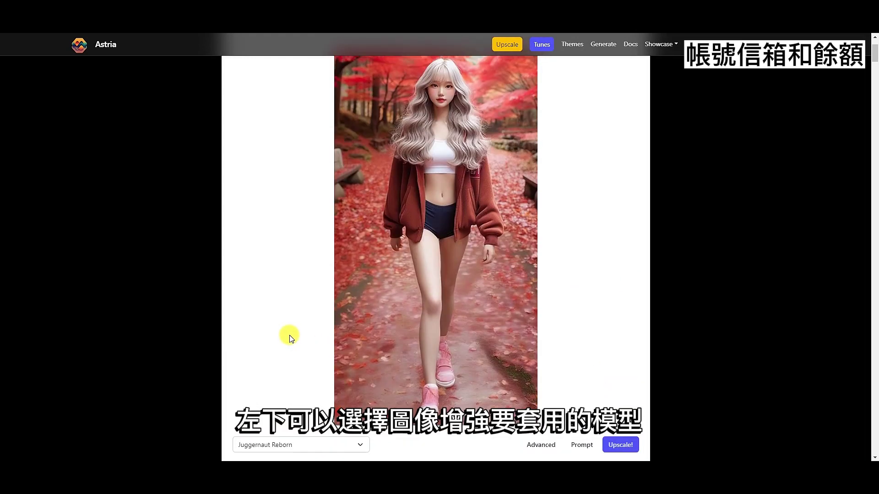
{"action": "scroll", "coordinate": [289, 338], "scroll_direction": "down", "scroll_amount": 4}
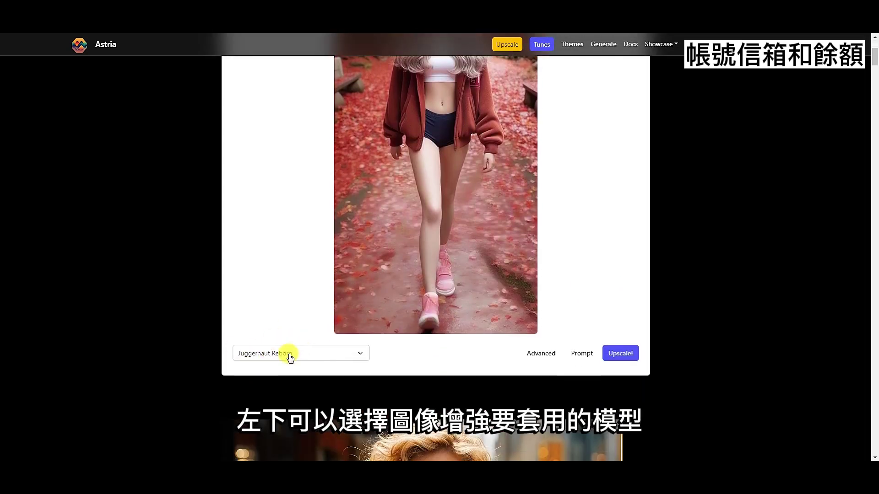
{"action": "left_click", "coordinate": [537, 358]}
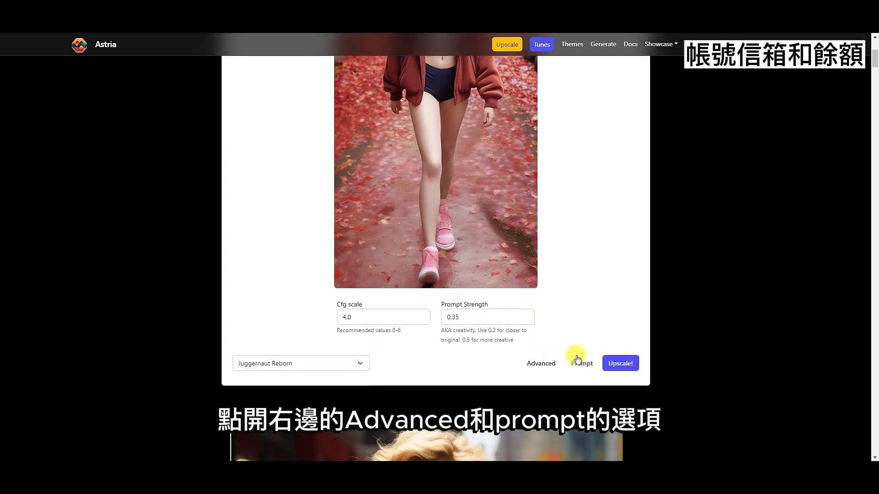
{"action": "left_click", "coordinate": [580, 360]}
{"action": "scroll", "coordinate": [584, 366], "scroll_direction": "down", "scroll_amount": 1}
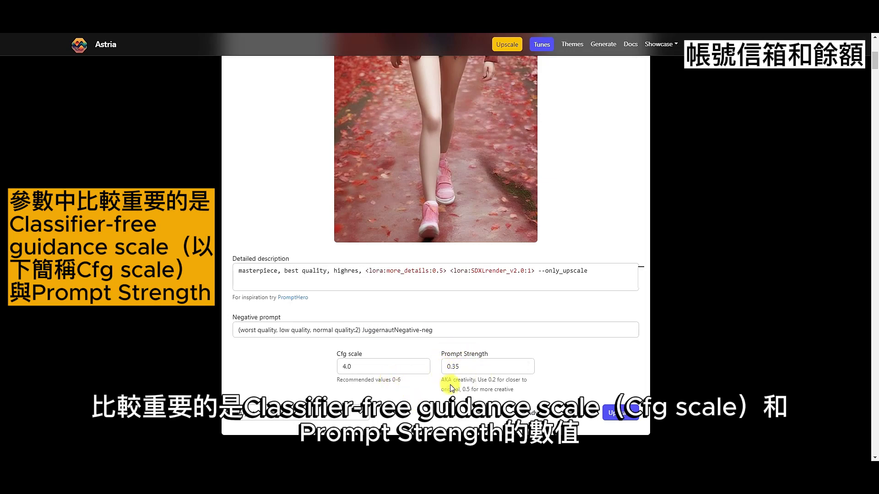
Step: Copy the enhancement settings of one of the sample images below into the upscale form
{"action": "scroll", "coordinate": [680, 353], "scroll_direction": "down", "scroll_amount": 12}
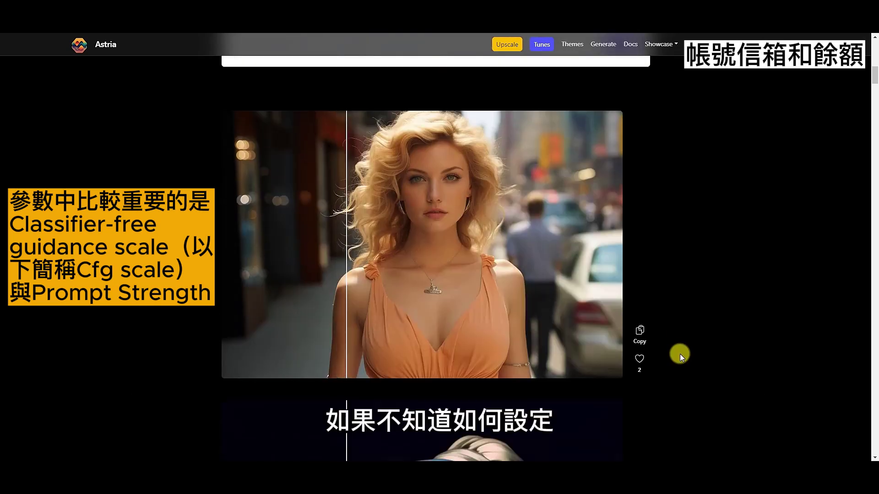
{"action": "scroll", "coordinate": [656, 322], "scroll_direction": "down", "scroll_amount": 8}
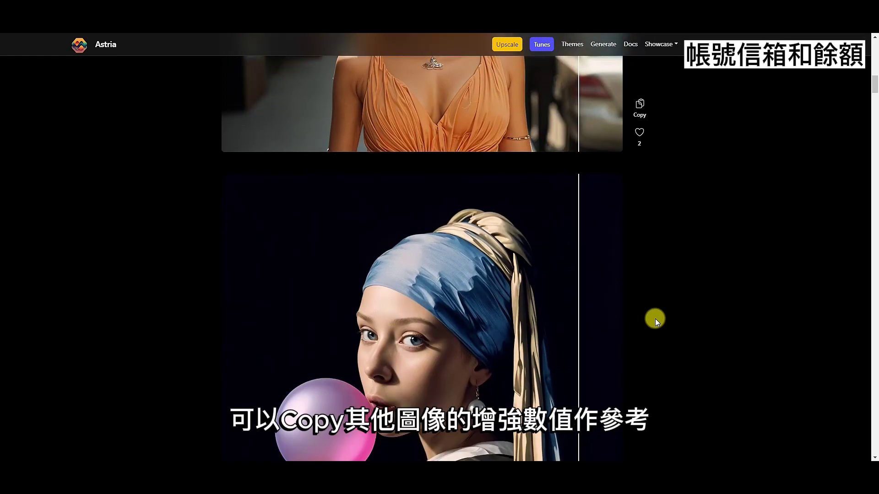
{"action": "left_click", "coordinate": [639, 315]}
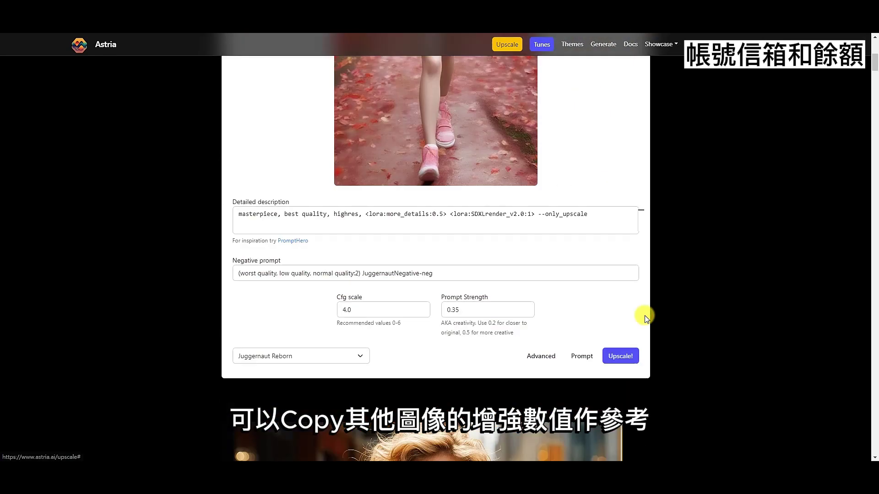
Step: Review the Cfg scale and Prompt Strength settings and the recommended values given beneath them in the upscale form
{"action": "scroll", "coordinate": [643, 316], "scroll_direction": "down", "scroll_amount": 3}
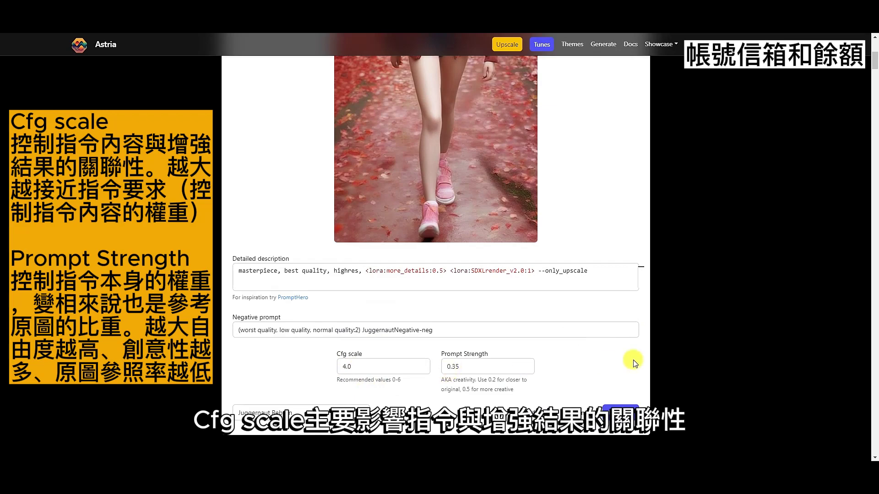
{"action": "scroll", "coordinate": [633, 360], "scroll_direction": "down", "scroll_amount": 6}
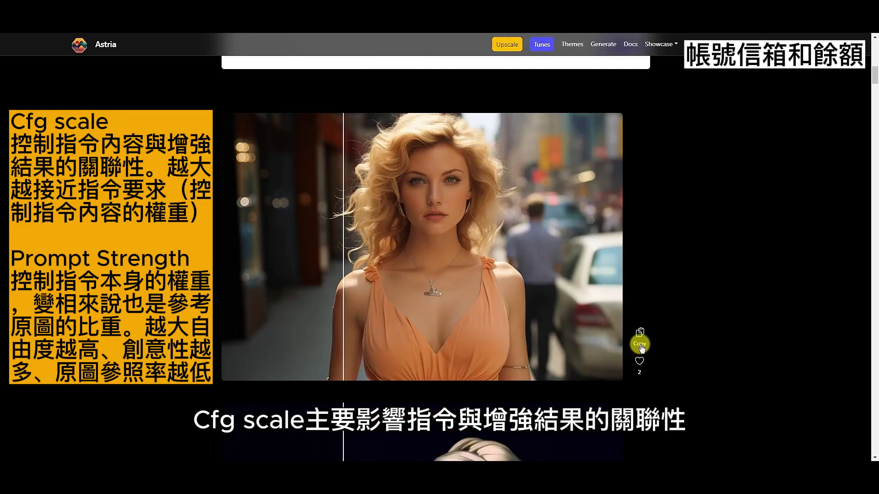
{"action": "scroll", "coordinate": [641, 339], "scroll_direction": "up", "scroll_amount": 10}
{"action": "scroll", "coordinate": [636, 338], "scroll_direction": "down", "scroll_amount": 5}
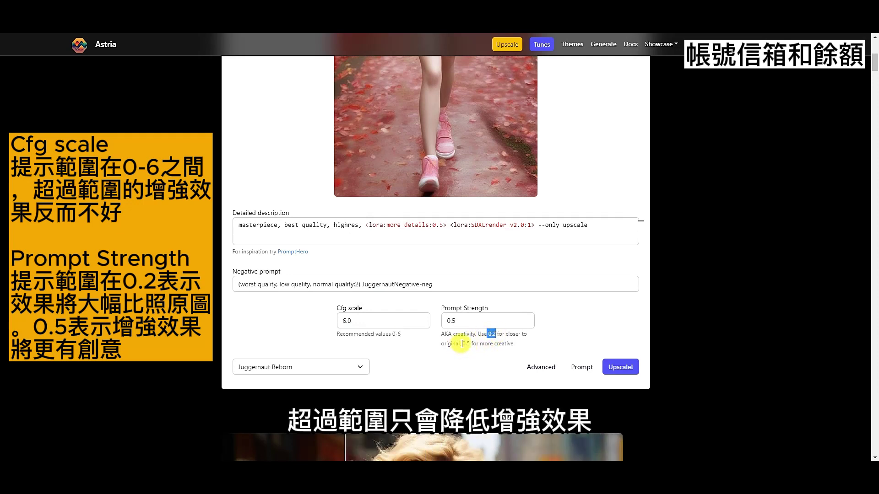
{"action": "left_click_drag", "start_coordinate": [465, 343], "coordinate": [471, 343]}
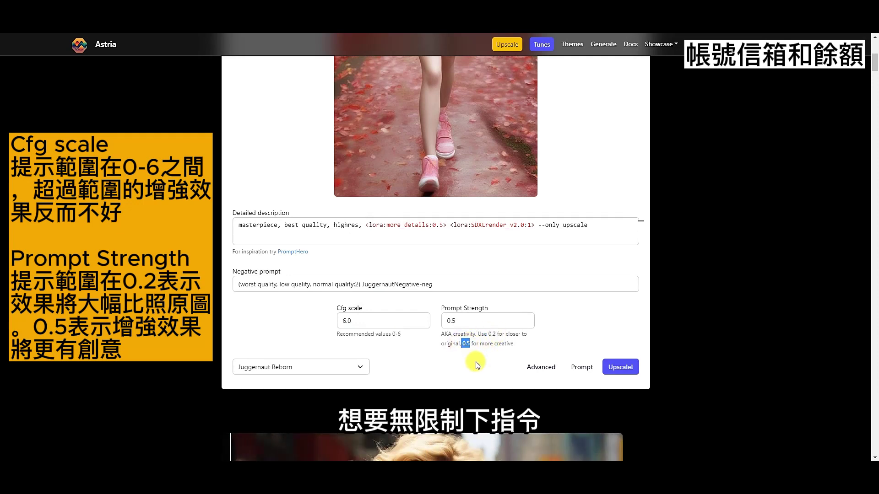
{"action": "left_click", "coordinate": [476, 365]}
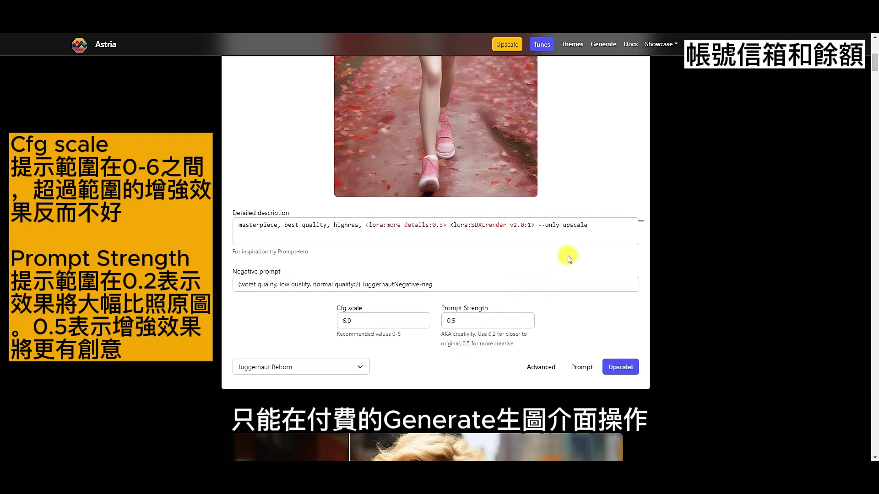
Step: Examine the --only_upscale flag and quality keywords in the detailed description and the suggestions for the negative prompt
{"action": "left_click_drag", "start_coordinate": [584, 225], "coordinate": [544, 230]}
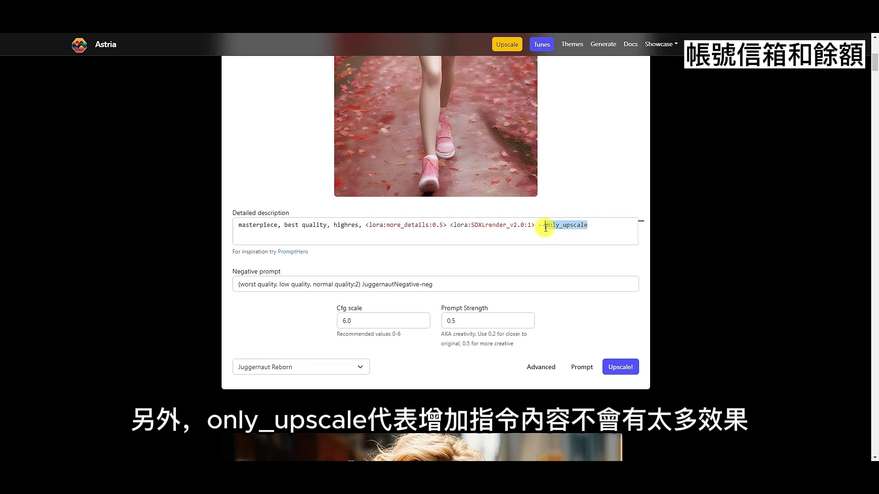
{"action": "left_click", "coordinate": [534, 261]}
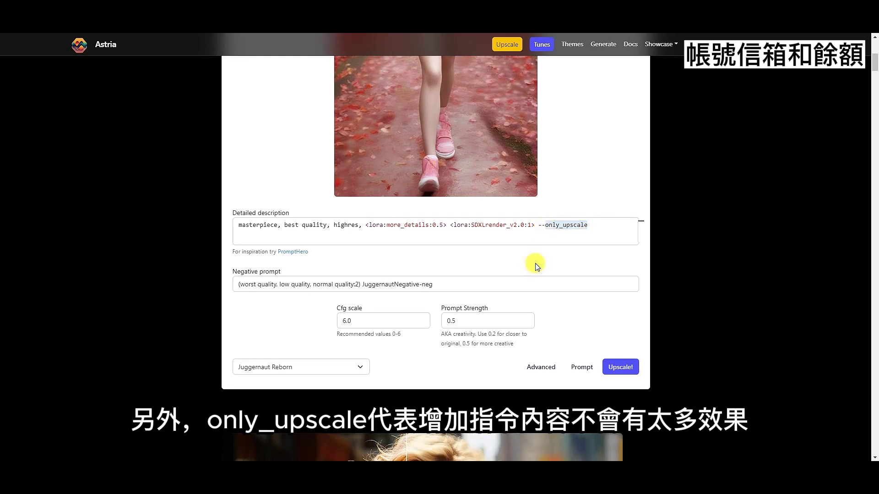
{"action": "left_click", "coordinate": [386, 230]}
{"action": "key", "text": "ctrl+shift+Left"}
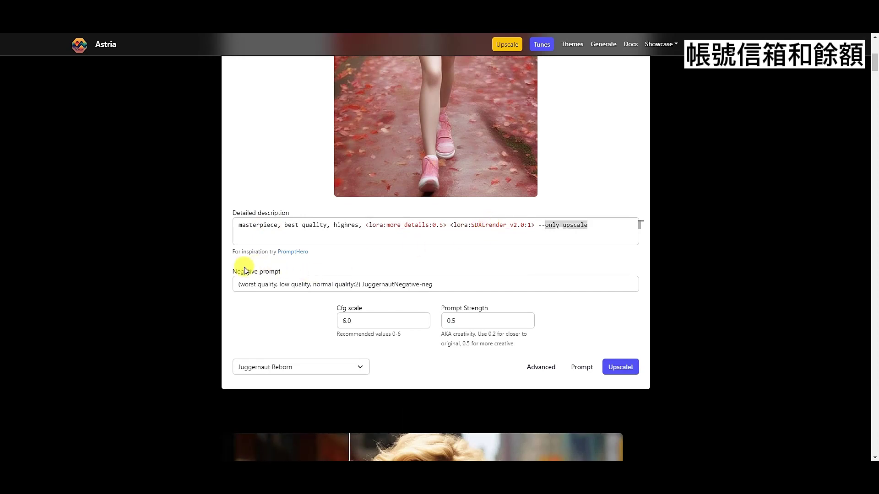
{"action": "left_click", "coordinate": [436, 288]}
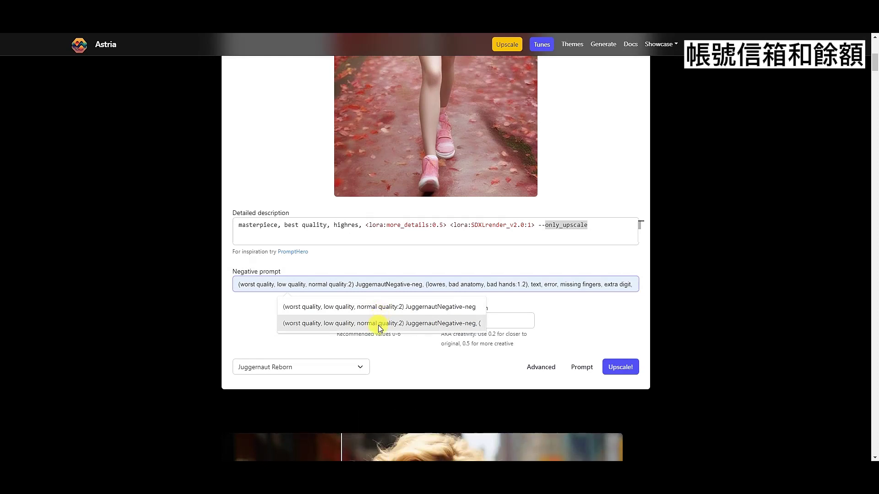
{"action": "left_click", "coordinate": [250, 320]}
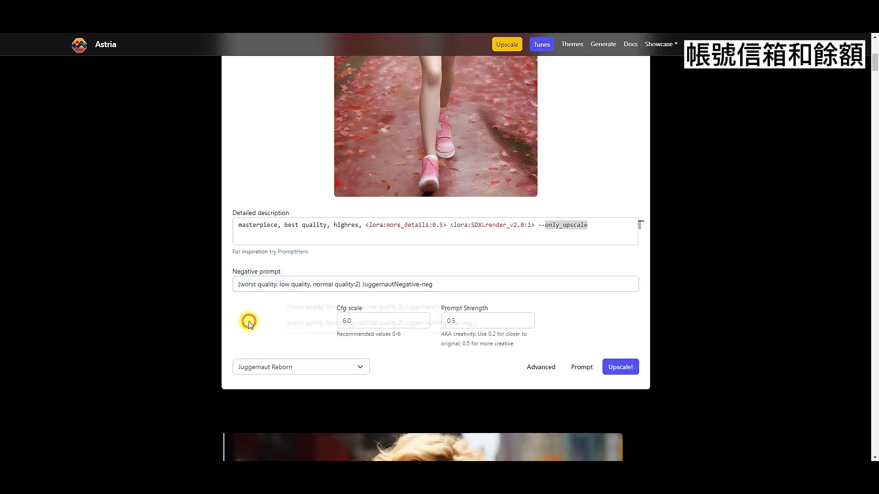
{"action": "left_click", "coordinate": [509, 234]}
{"action": "double_click", "coordinate": [322, 224]}
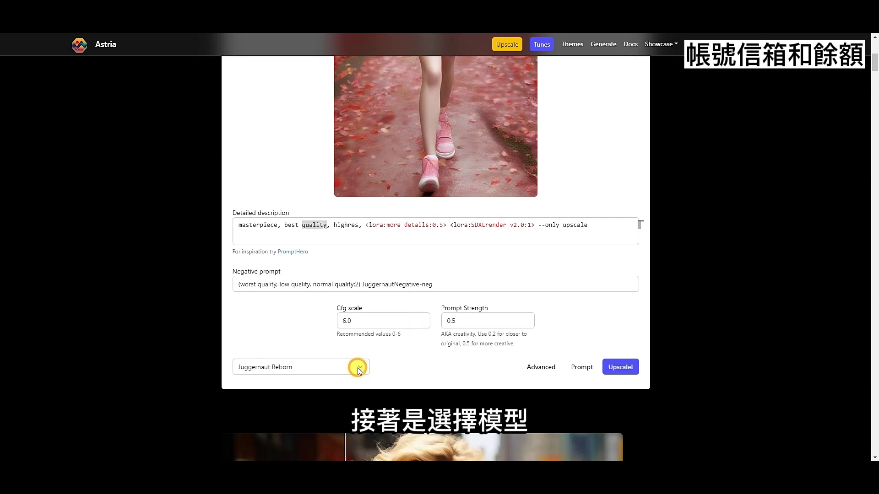
Step: Choose XXMix_9realistic v4.0 as the model for upscaling the picture
{"action": "left_click", "coordinate": [320, 368]}
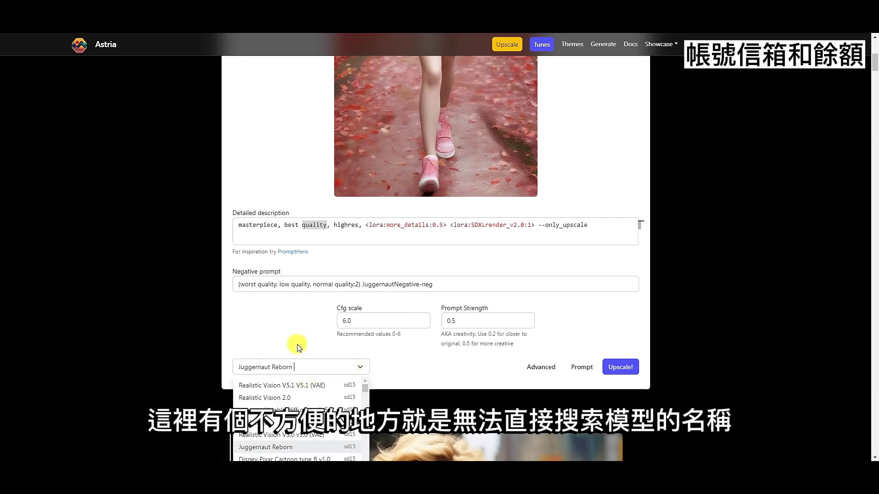
{"action": "scroll", "coordinate": [298, 347], "scroll_direction": "down", "scroll_amount": 2}
{"action": "scroll", "coordinate": [308, 329], "scroll_direction": "down", "scroll_amount": 3}
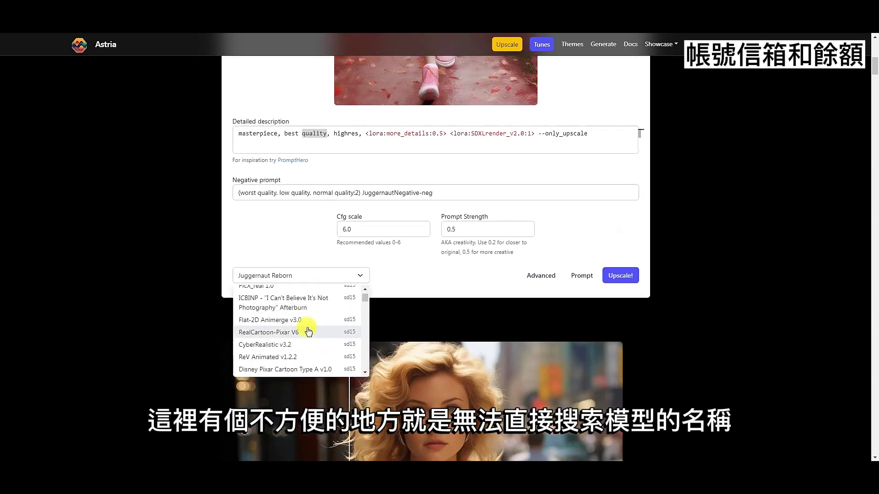
{"action": "scroll", "coordinate": [308, 331], "scroll_direction": "down", "scroll_amount": 5}
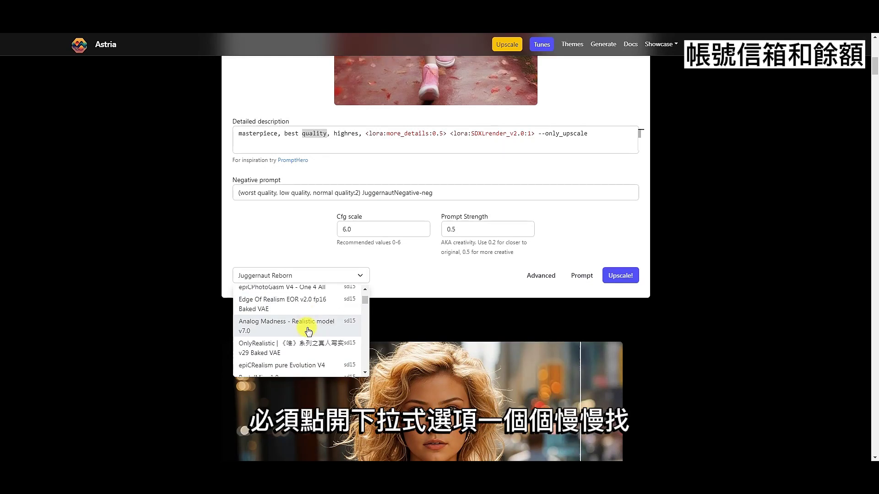
{"action": "scroll", "coordinate": [308, 331], "scroll_direction": "down", "scroll_amount": 6}
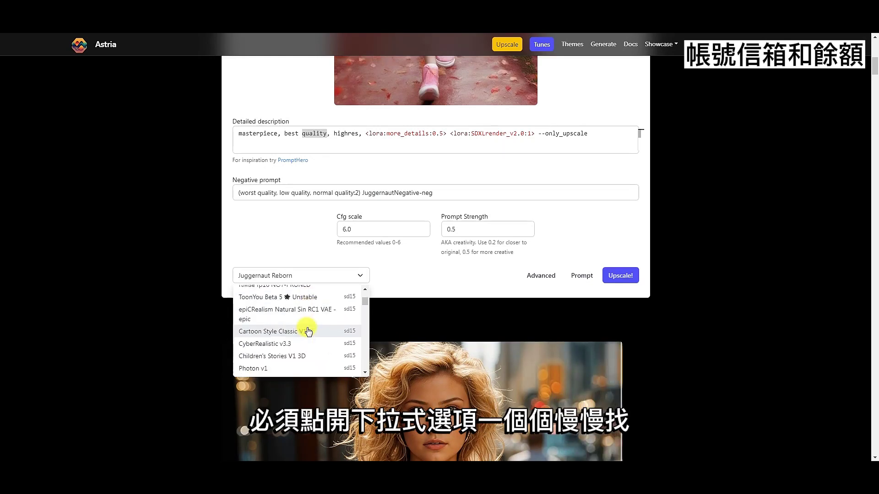
{"action": "scroll", "coordinate": [308, 330], "scroll_direction": "down", "scroll_amount": 6}
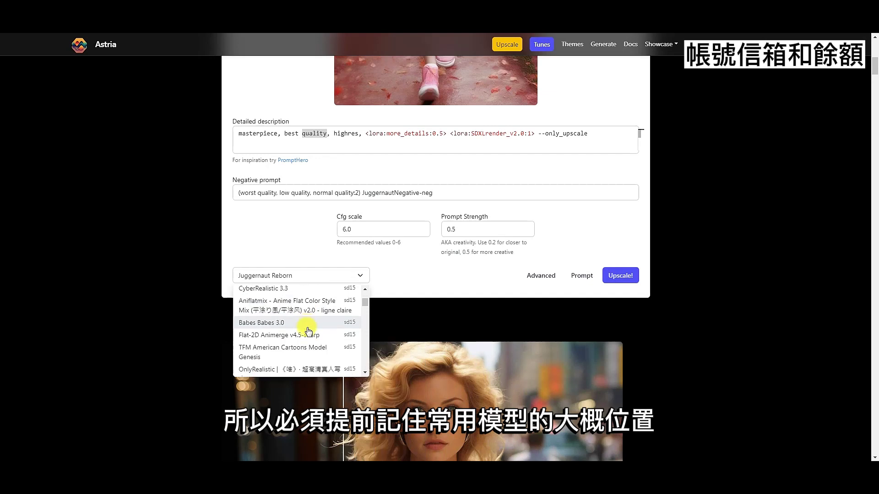
{"action": "scroll", "coordinate": [308, 331], "scroll_direction": "down", "scroll_amount": 6}
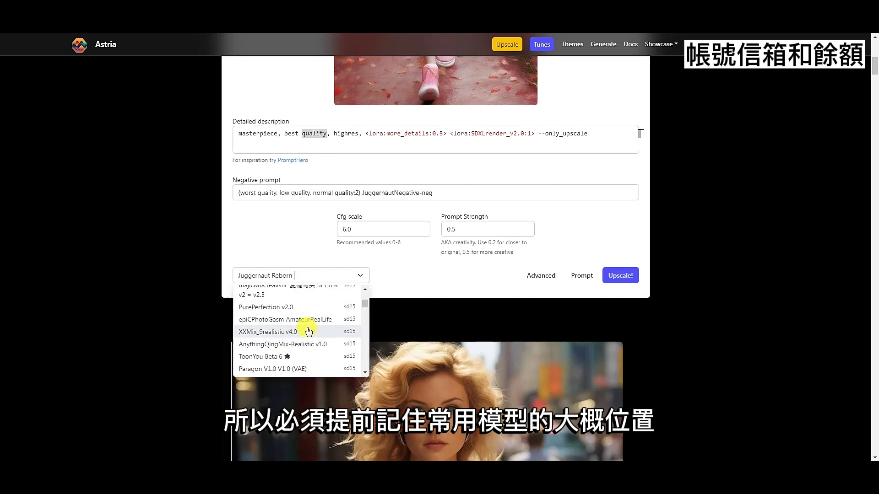
{"action": "scroll", "coordinate": [308, 330], "scroll_direction": "down", "scroll_amount": 3}
{"action": "scroll", "coordinate": [302, 333], "scroll_direction": "up", "scroll_amount": 3}
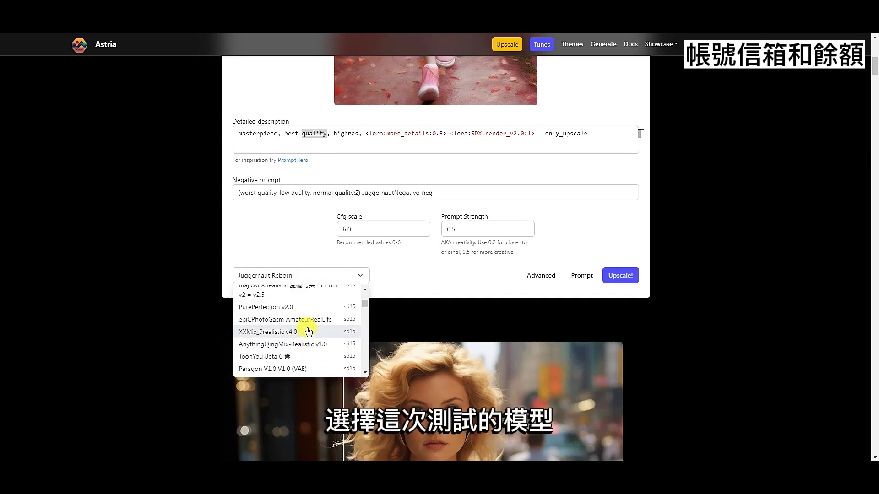
{"action": "left_click", "coordinate": [294, 332]}
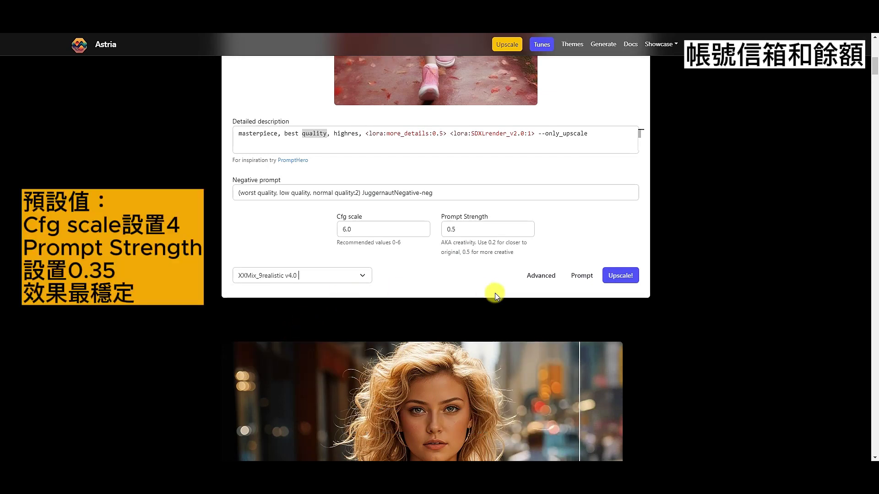
Step: Set the Cfg scale to 4.0 and the Prompt Strength to 0.35 for the upscale
{"action": "scroll", "coordinate": [495, 293], "scroll_direction": "up", "scroll_amount": 1}
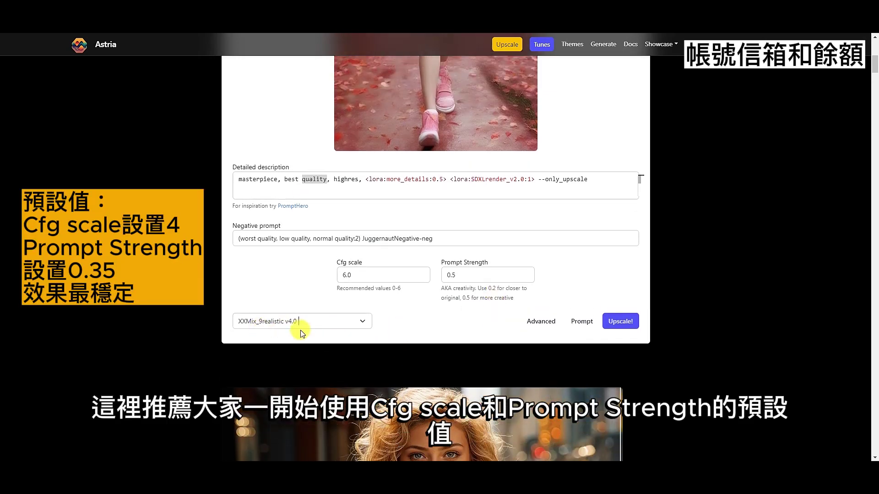
{"action": "left_click", "coordinate": [358, 274]}
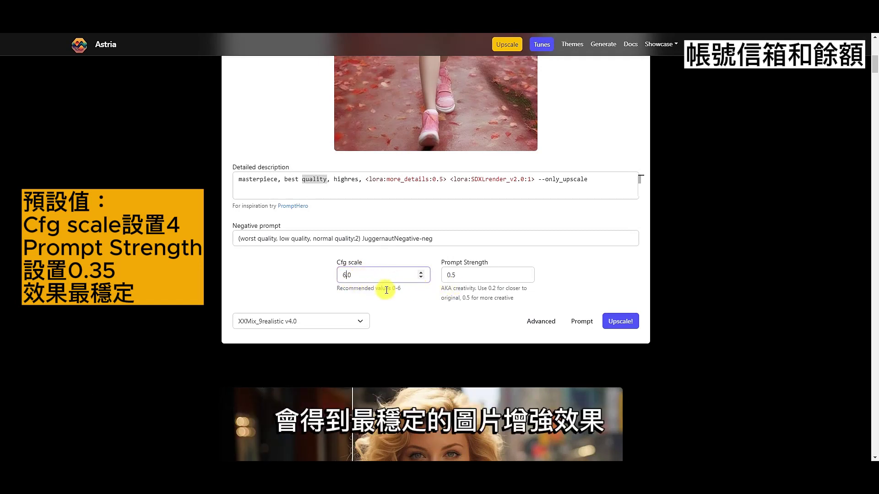
{"action": "type", "text": "4."}
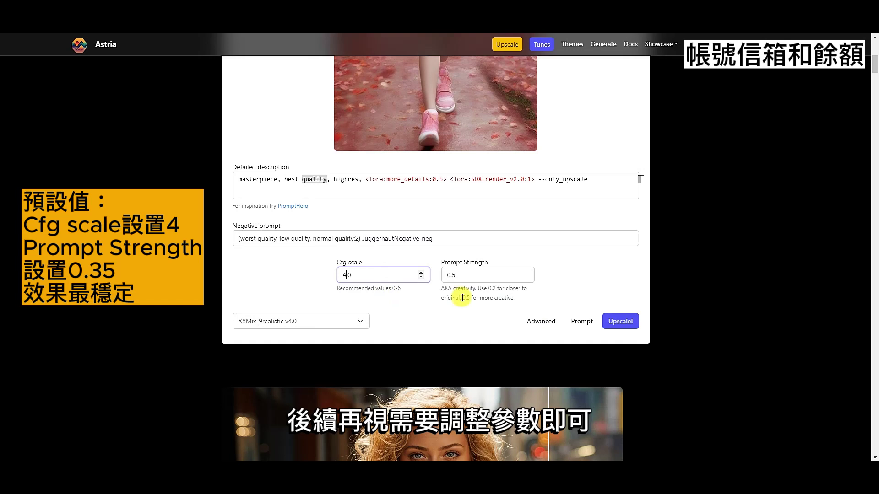
{"action": "left_click", "coordinate": [470, 275]}
{"action": "key", "text": "BackSpace"}
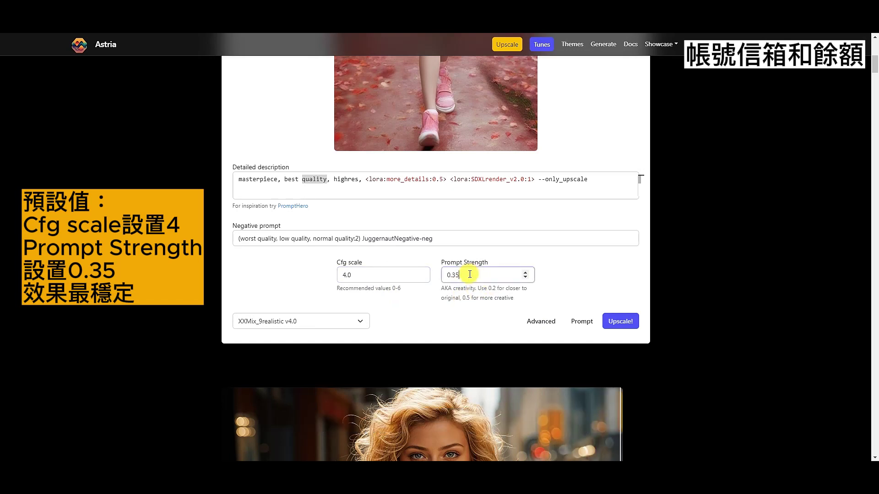
{"action": "left_click", "coordinate": [571, 265]}
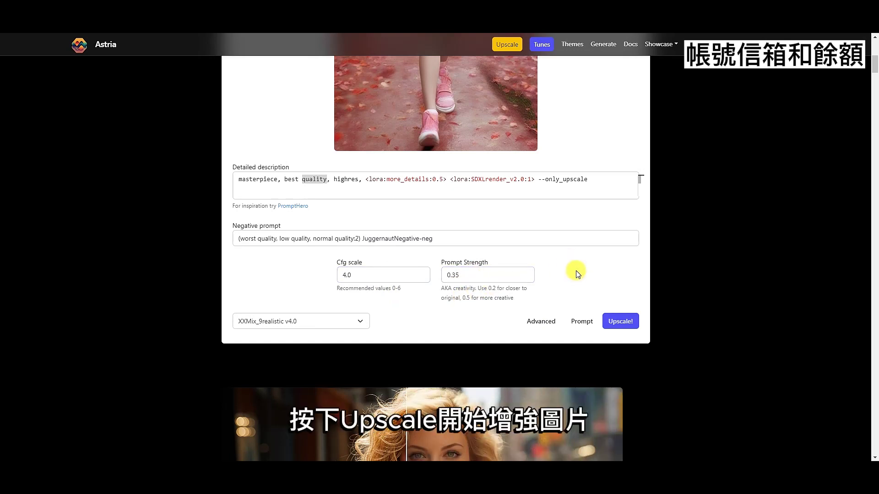
Step: Start the upscale and look through the gallery below the upload area for the submitted picture and other people's enhanced images
{"action": "left_click", "coordinate": [620, 323]}
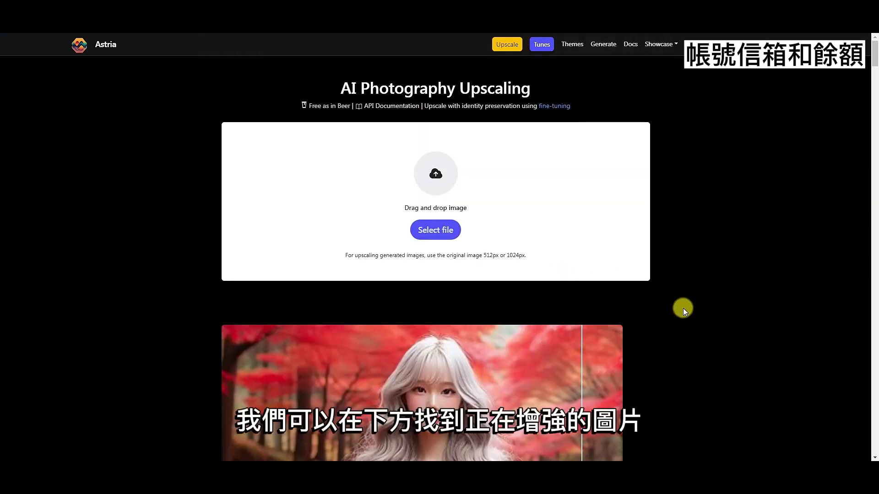
{"action": "scroll", "coordinate": [683, 308], "scroll_direction": "down", "scroll_amount": 5}
{"action": "scroll", "coordinate": [682, 309], "scroll_direction": "down", "scroll_amount": 5}
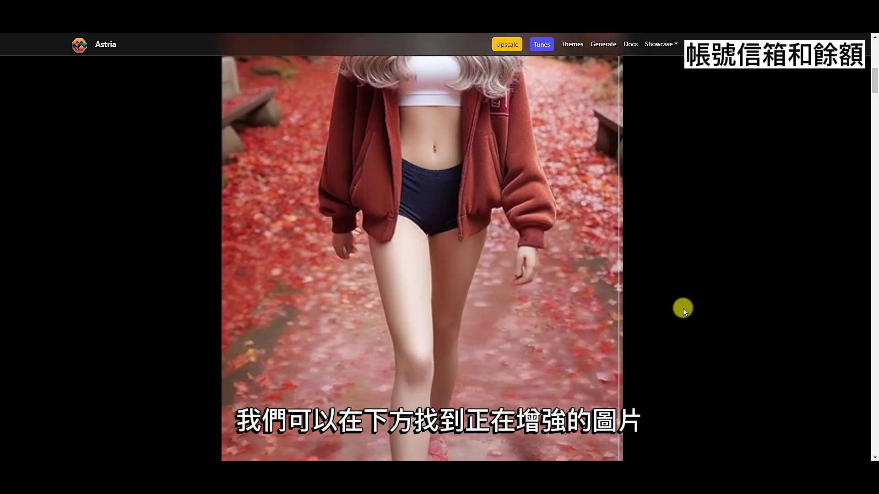
{"action": "scroll", "coordinate": [683, 308], "scroll_direction": "down", "scroll_amount": 10}
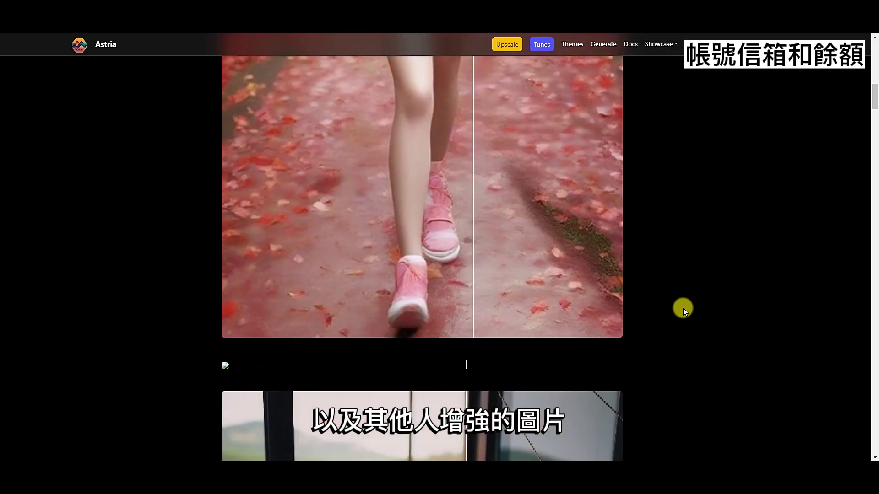
{"action": "scroll", "coordinate": [682, 308], "scroll_direction": "down", "scroll_amount": 3}
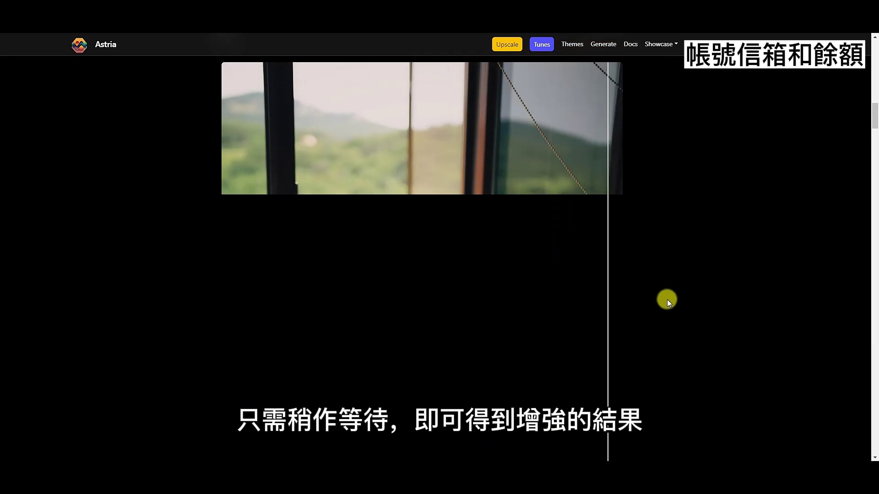
{"action": "scroll", "coordinate": [657, 270], "scroll_direction": "up", "scroll_amount": 2}
{"action": "scroll", "coordinate": [657, 270], "scroll_direction": "up", "scroll_amount": 8}
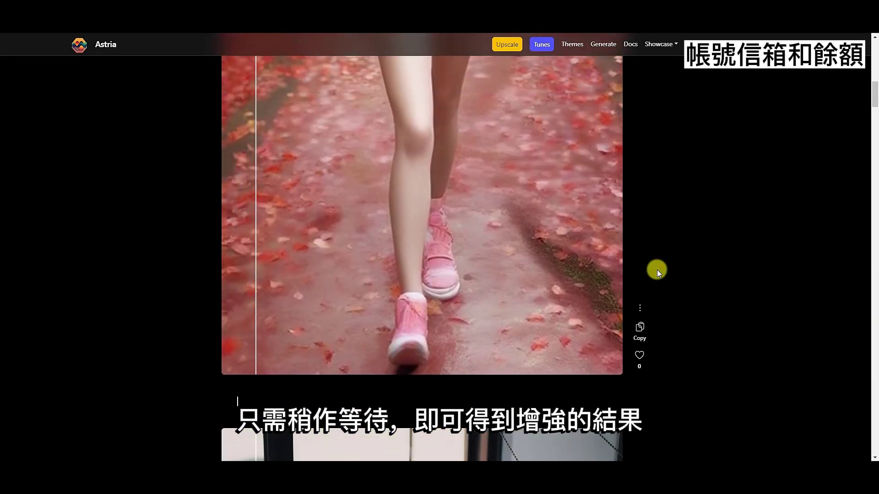
{"action": "scroll", "coordinate": [657, 270], "scroll_direction": "up", "scroll_amount": 9}
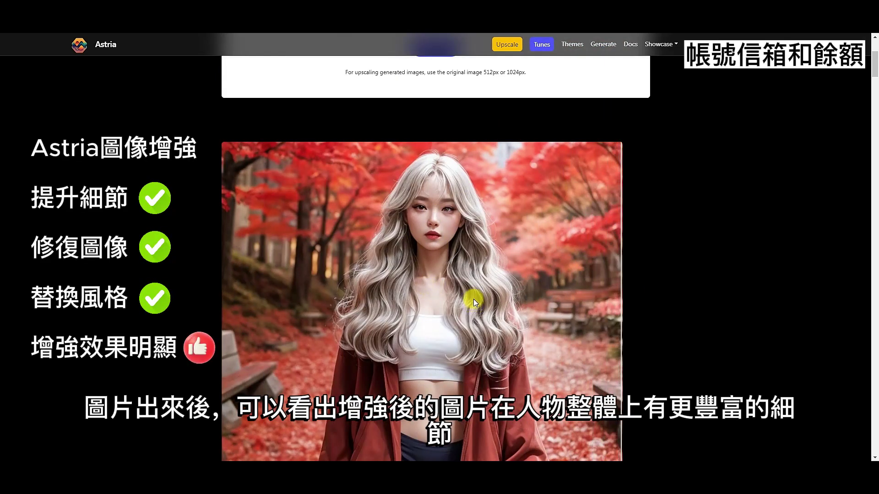
Step: Compare the upscaled picture with the original from face to shoes, and open the picture's additional options
{"action": "scroll", "coordinate": [556, 321], "scroll_direction": "down", "scroll_amount": 1}
{"action": "scroll", "coordinate": [555, 323], "scroll_direction": "down", "scroll_amount": 1}
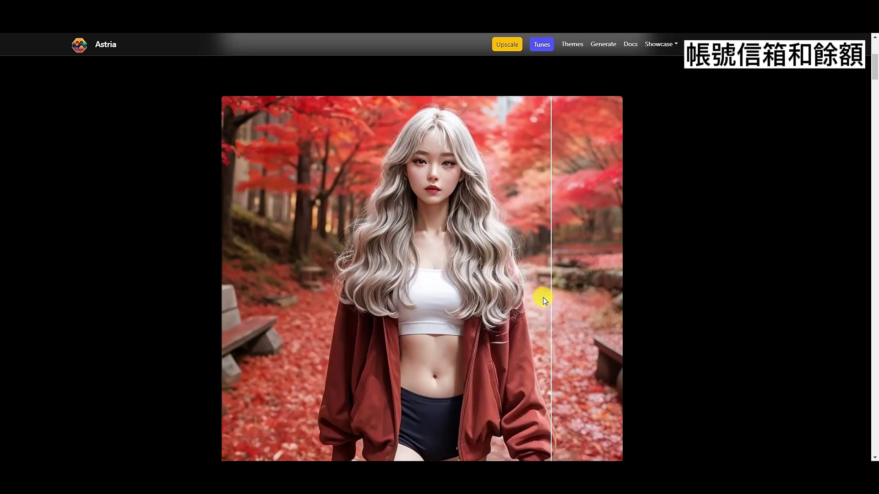
{"action": "scroll", "coordinate": [543, 298], "scroll_direction": "down", "scroll_amount": 4}
{"action": "scroll", "coordinate": [543, 297], "scroll_direction": "down", "scroll_amount": 5}
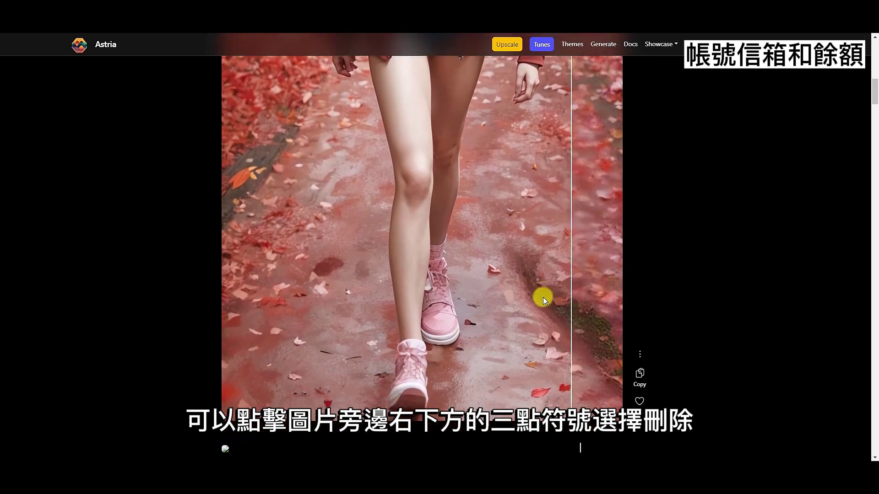
{"action": "left_click", "coordinate": [639, 354]}
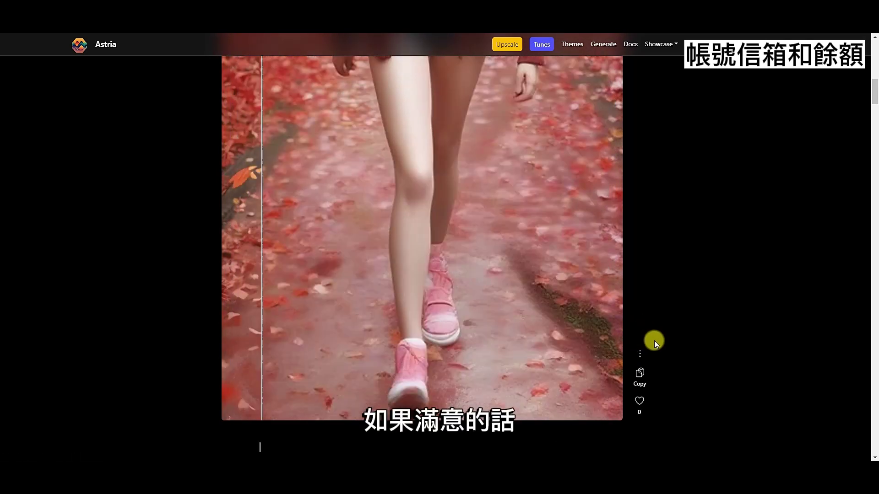
Step: Bring up the save option for the upscaled picture in the upscale gallery and dismiss it without saving
{"action": "scroll", "coordinate": [718, 242], "scroll_direction": "up", "scroll_amount": 8}
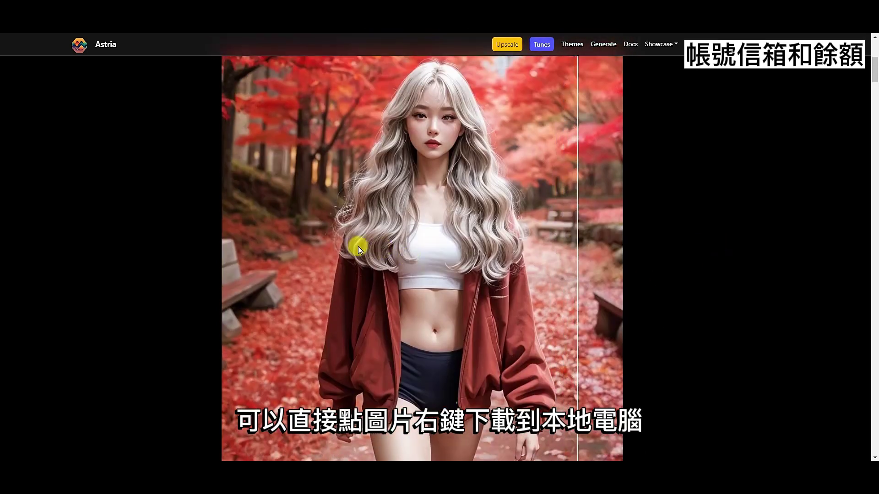
{"action": "right_click", "coordinate": [357, 248]}
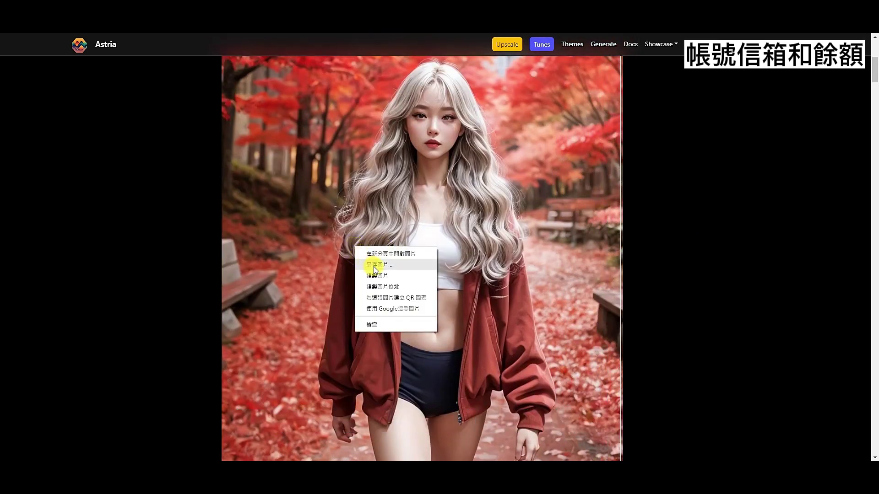
{"action": "left_click", "coordinate": [657, 270]}
{"action": "scroll", "coordinate": [639, 271], "scroll_direction": "up", "scroll_amount": 5}
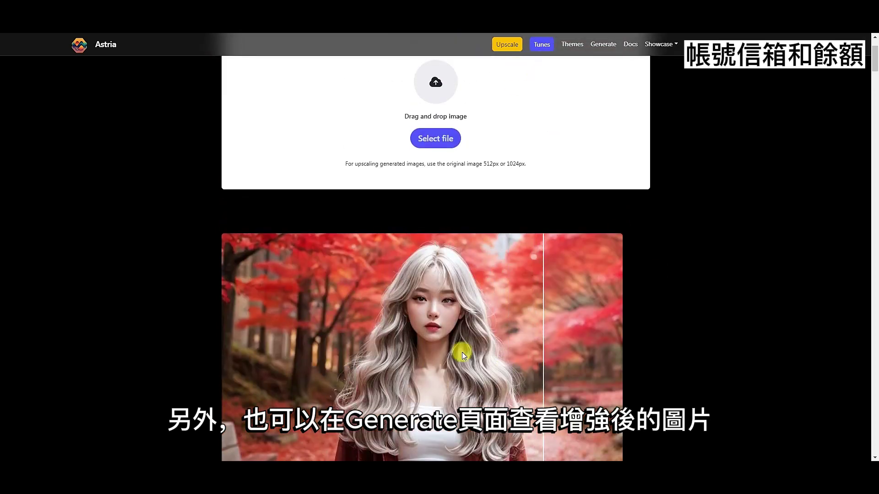
Step: Open the Generate page and review the upscaled picture's prompt, steps, scheduler and model parameters, plus its publish, copy, download and delete options
{"action": "left_click", "coordinate": [602, 45]}
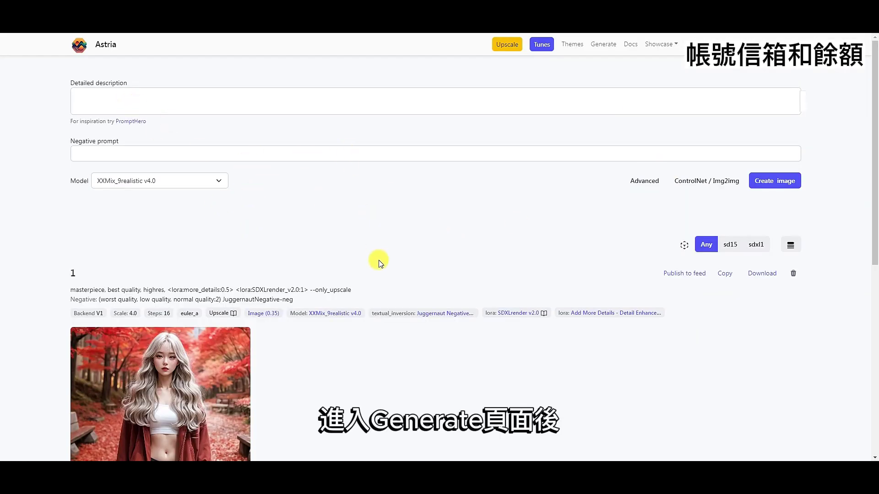
{"action": "scroll", "coordinate": [378, 261], "scroll_direction": "down", "scroll_amount": 3}
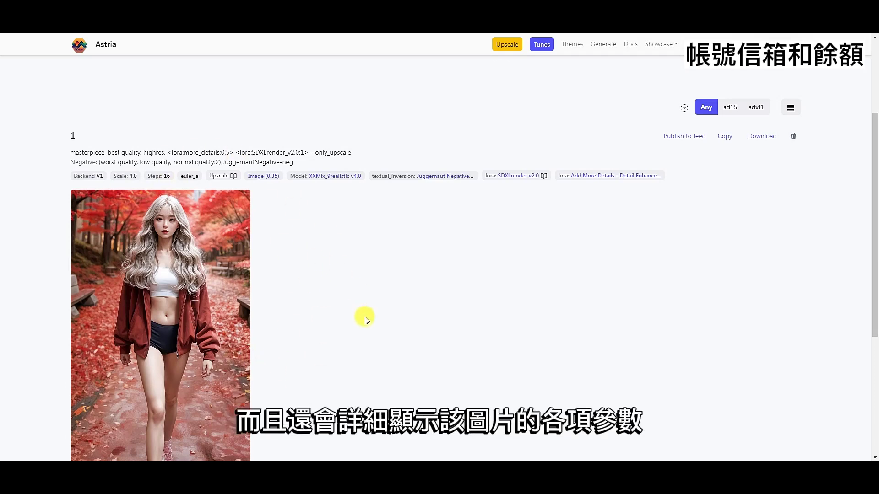
{"action": "scroll", "coordinate": [127, 223], "scroll_direction": "up", "scroll_amount": 2}
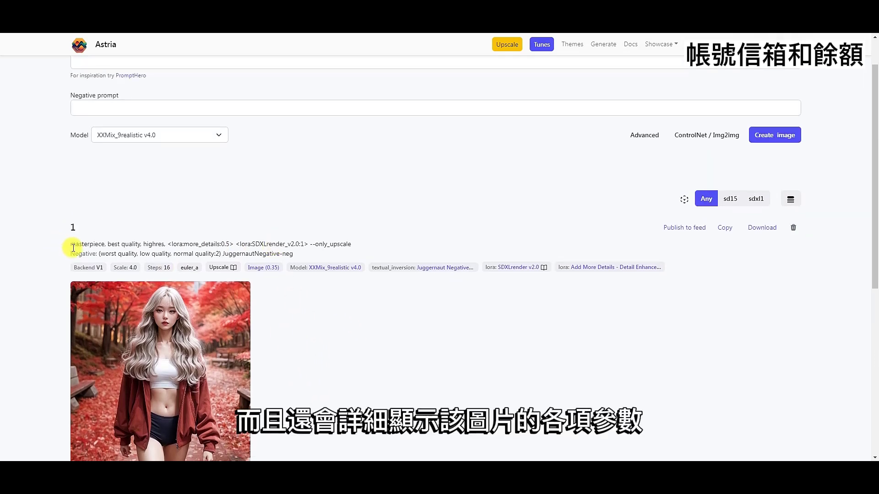
{"action": "scroll", "coordinate": [69, 242], "scroll_direction": "down", "scroll_amount": 1}
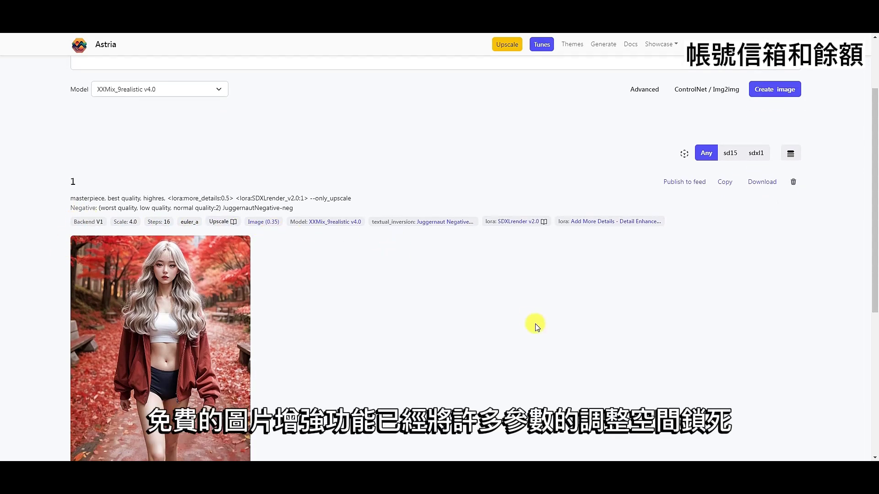
{"action": "scroll", "coordinate": [537, 326], "scroll_direction": "up", "scroll_amount": 2}
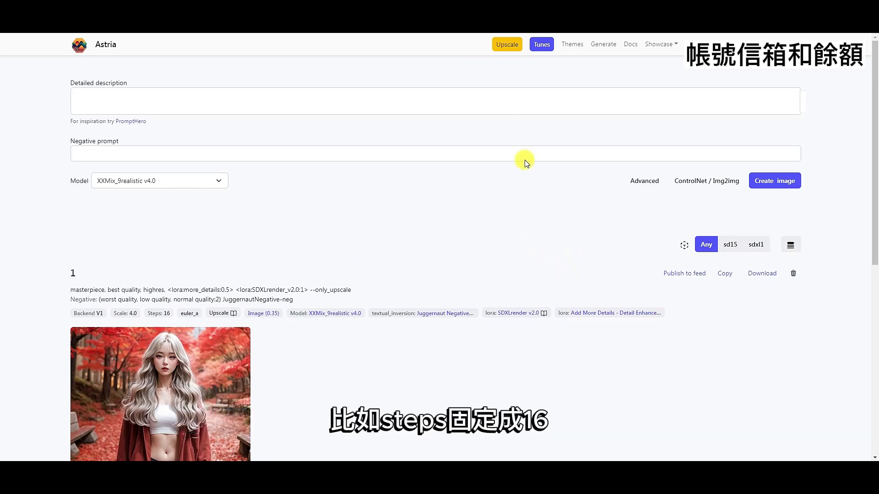
{"action": "scroll", "coordinate": [567, 252], "scroll_direction": "down", "scroll_amount": 2}
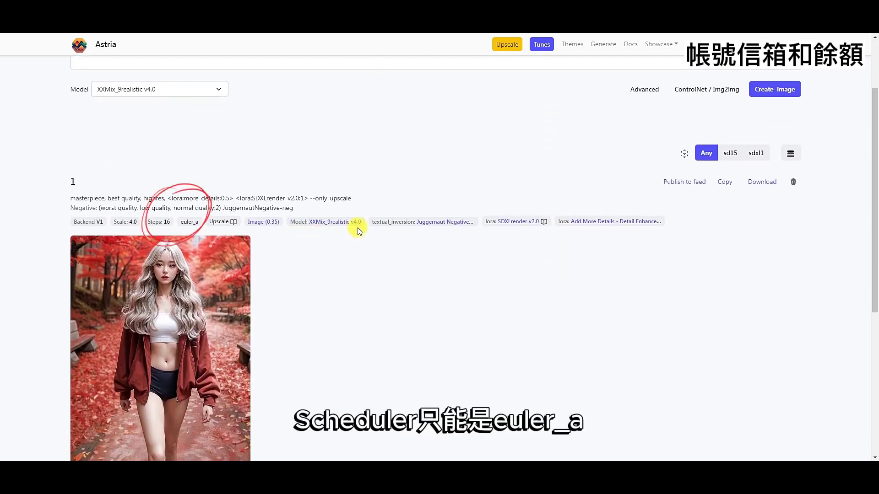
{"action": "scroll", "coordinate": [590, 292], "scroll_direction": "down", "scroll_amount": 4}
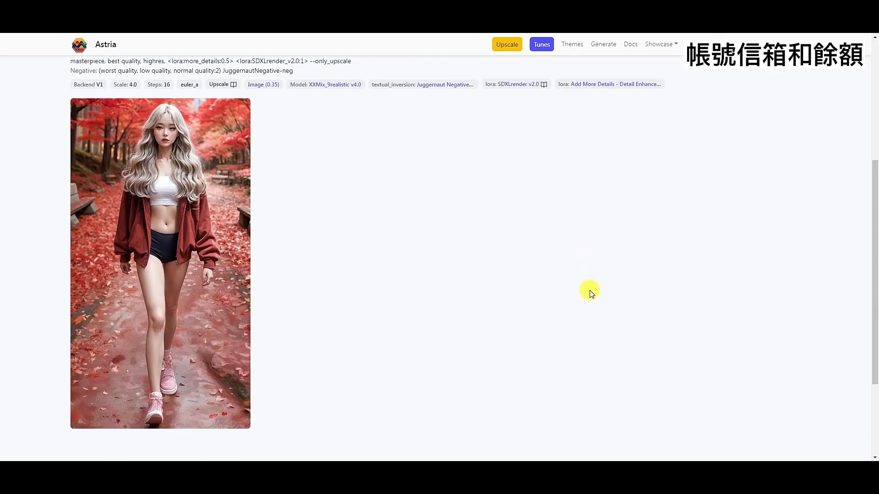
{"action": "scroll", "coordinate": [589, 292], "scroll_direction": "up", "scroll_amount": 5}
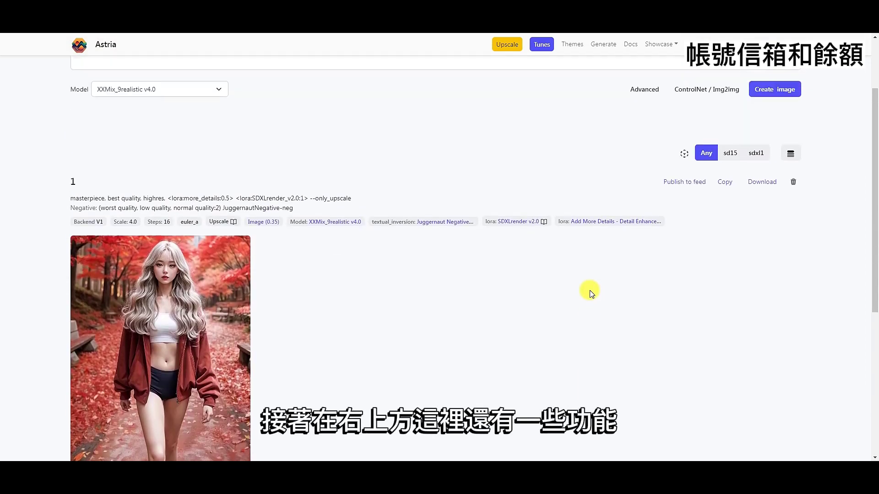
{"action": "scroll", "coordinate": [275, 330], "scroll_direction": "down", "scroll_amount": 1}
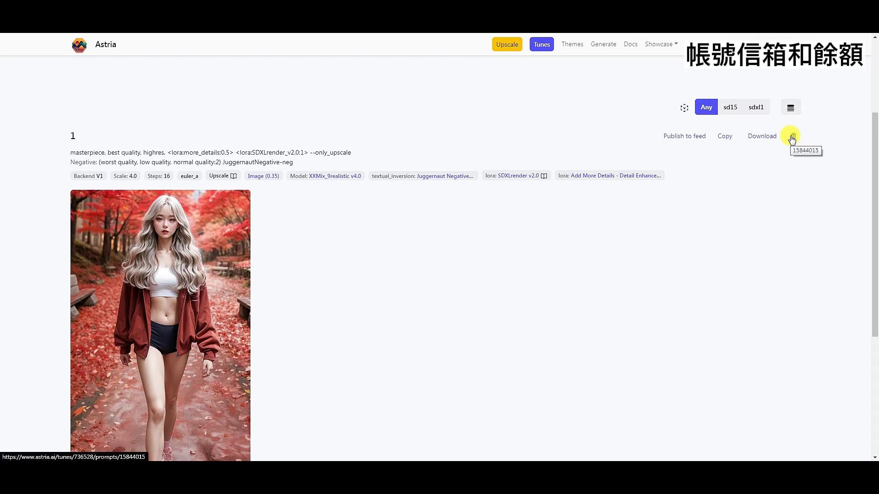
Step: Show the save option for the picture on the Generate page, dismiss it, and look over the full image
{"action": "right_click", "coordinate": [192, 267]}
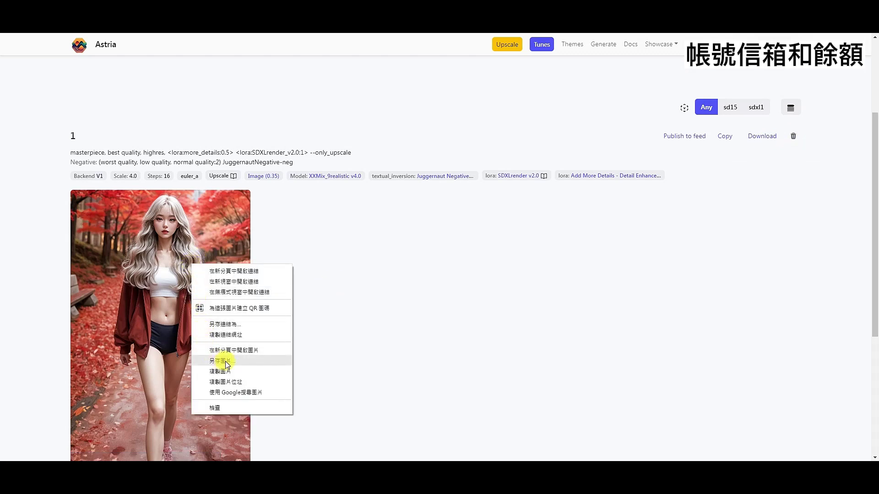
{"action": "left_click", "coordinate": [379, 322]}
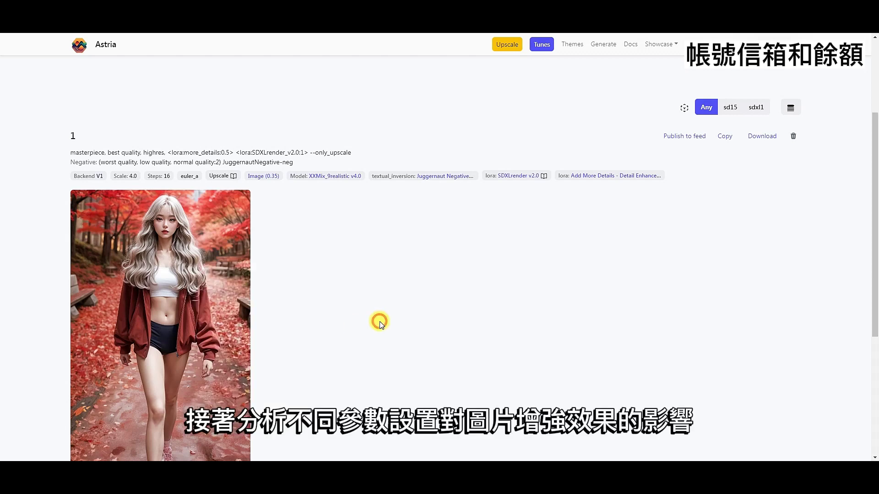
{"action": "scroll", "coordinate": [380, 323], "scroll_direction": "down", "scroll_amount": 3}
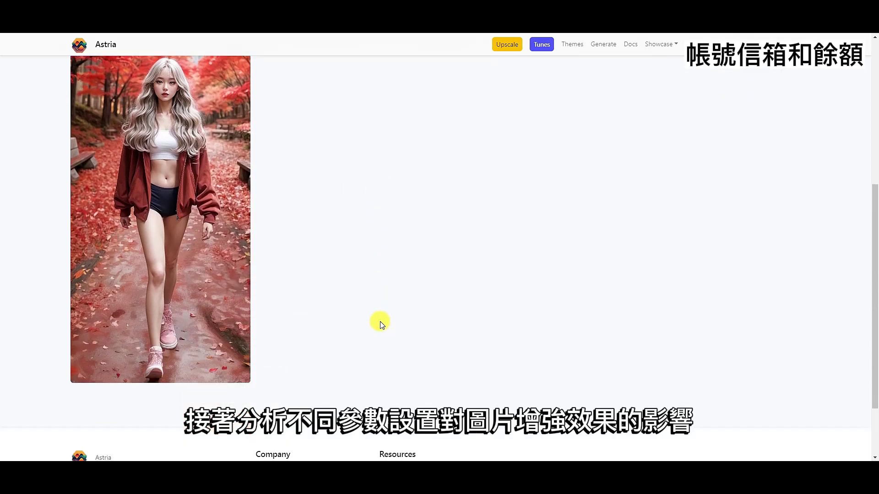
{"action": "scroll", "coordinate": [381, 323], "scroll_direction": "up", "scroll_amount": 1}
{"action": "scroll", "coordinate": [381, 323], "scroll_direction": "up", "scroll_amount": 3}
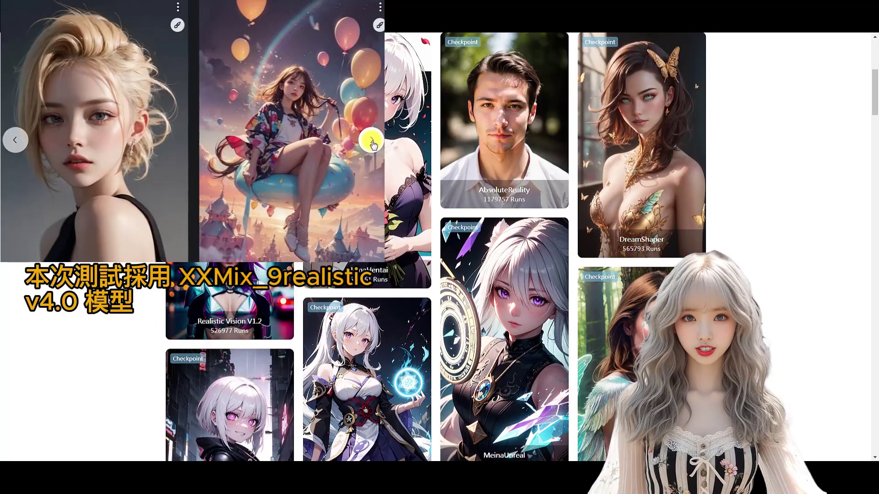
Step: Browse through the sample images of the XXMix_9realistic v4.0 model
{"action": "left_click", "coordinate": [371, 140]}
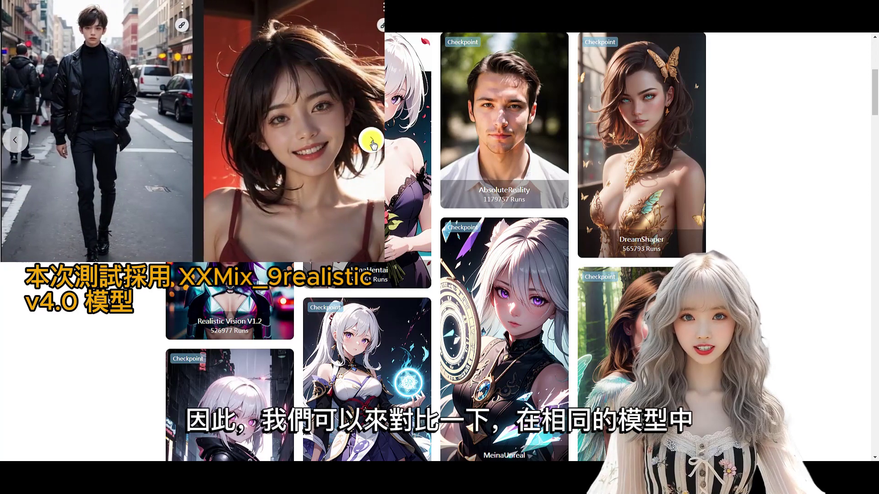
{"action": "left_click", "coordinate": [371, 141]}
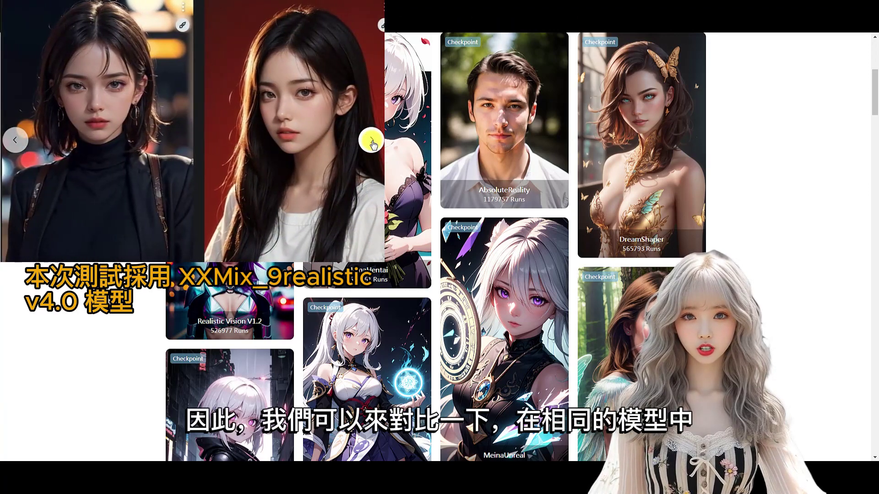
{"action": "left_click", "coordinate": [370, 141]}
{"action": "left_click", "coordinate": [372, 143]}
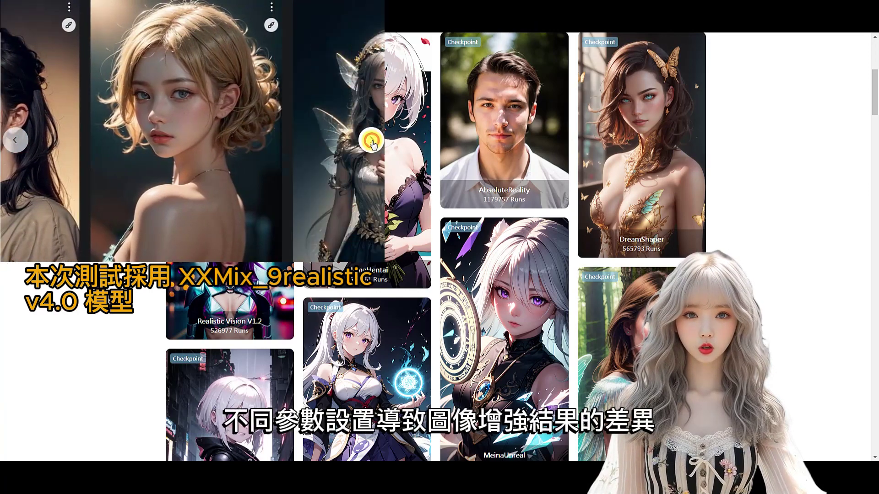